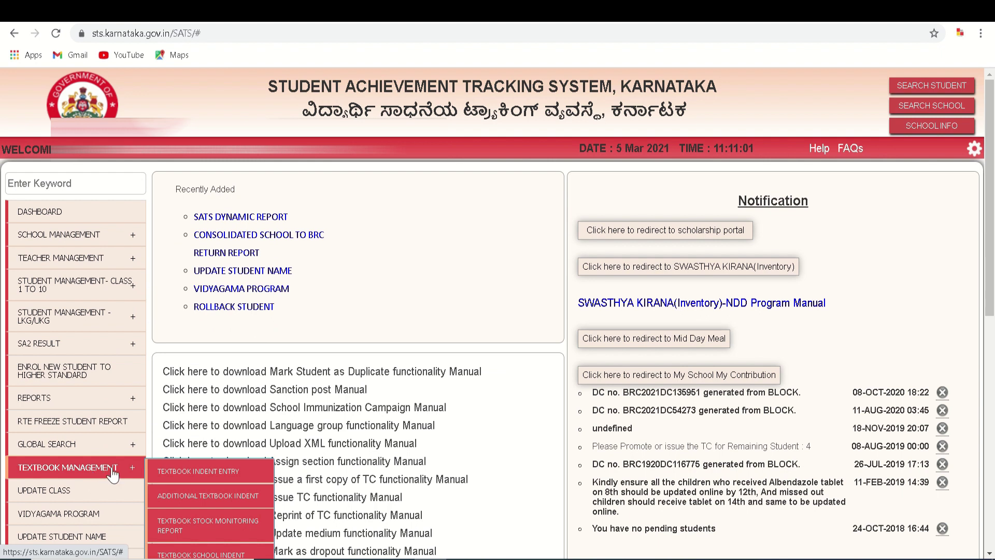
Open Textbook Indent Entry for academic year 2021-2022 and load the Class 1, Kannada medium book list
left_click(173, 474)
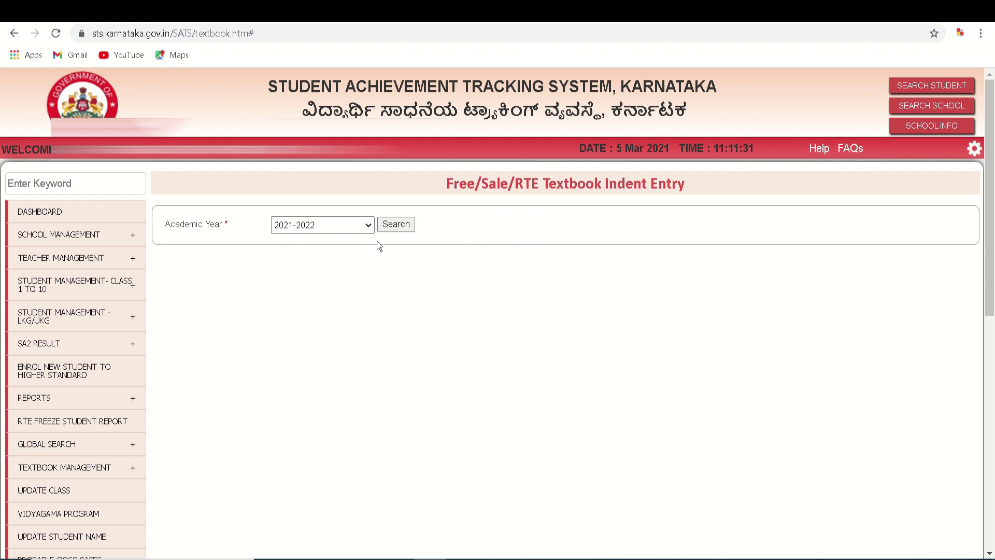
left_click(396, 226)
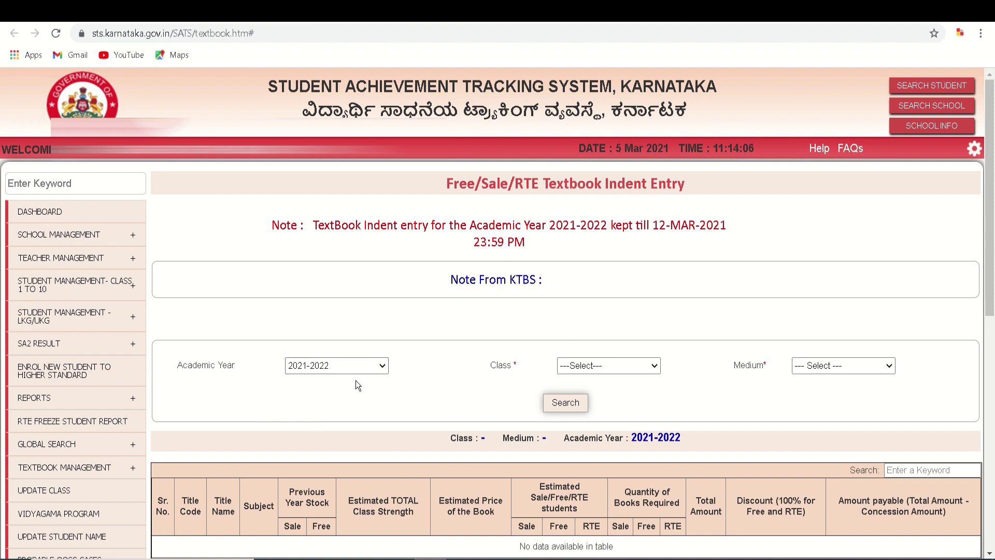
left_click(655, 370)
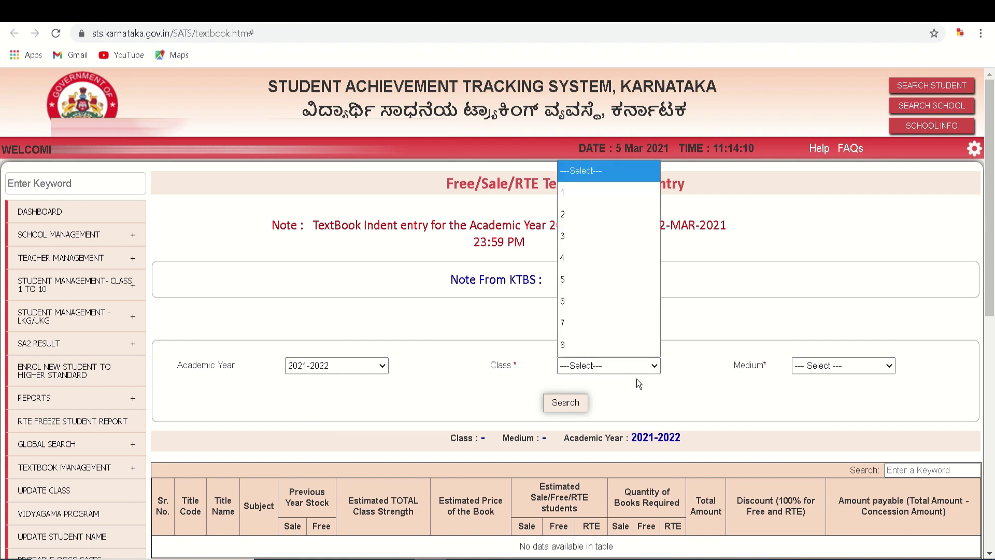
left_click(598, 197)
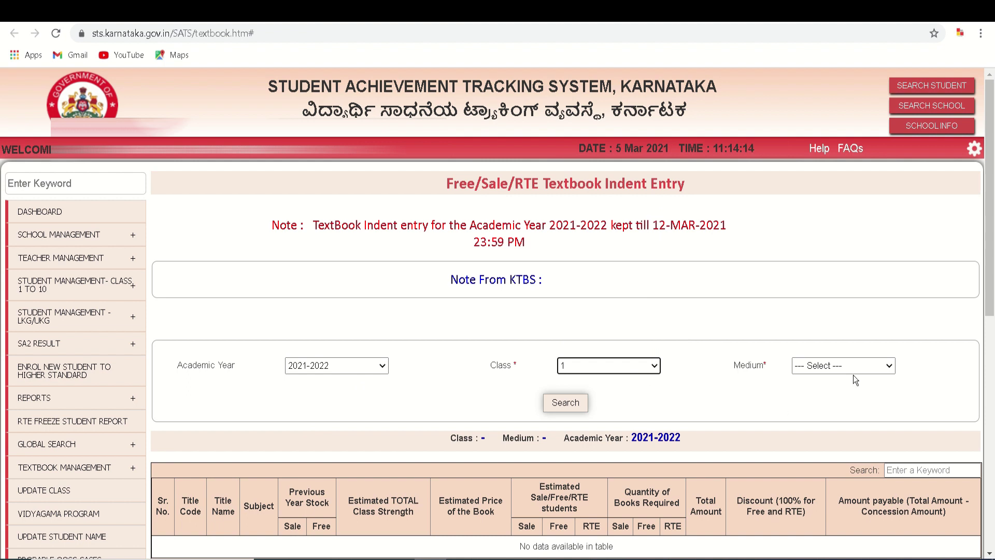
left_click(882, 367)
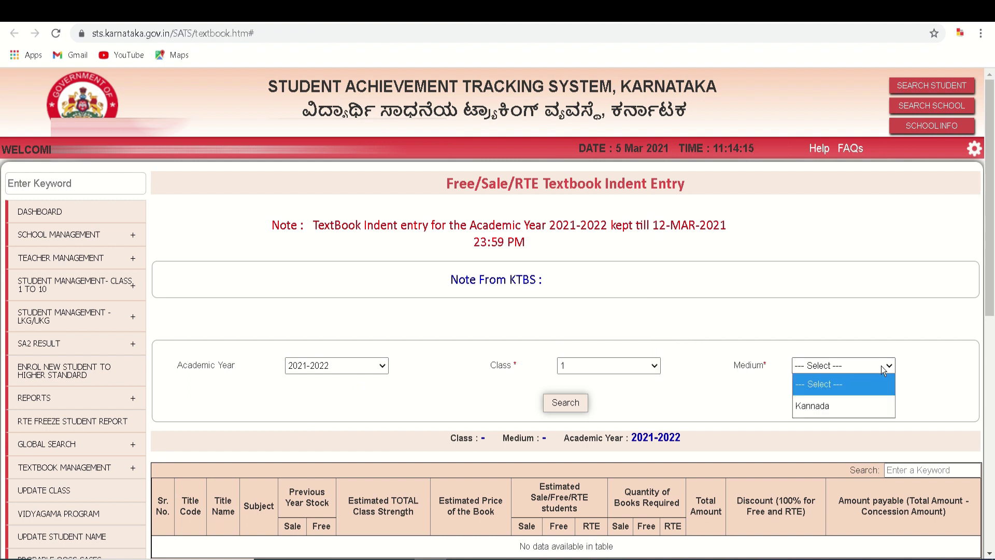
left_click(869, 407)
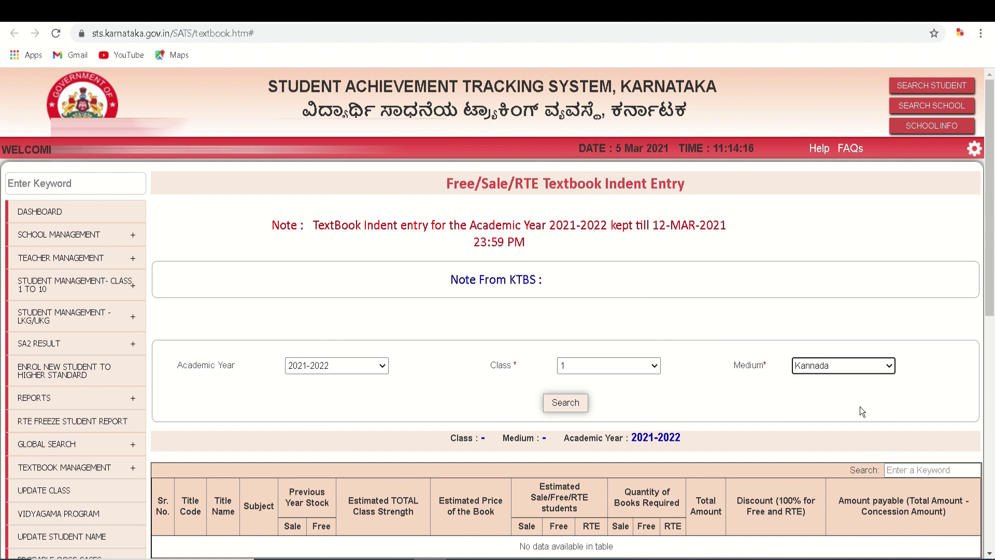
left_click(563, 410)
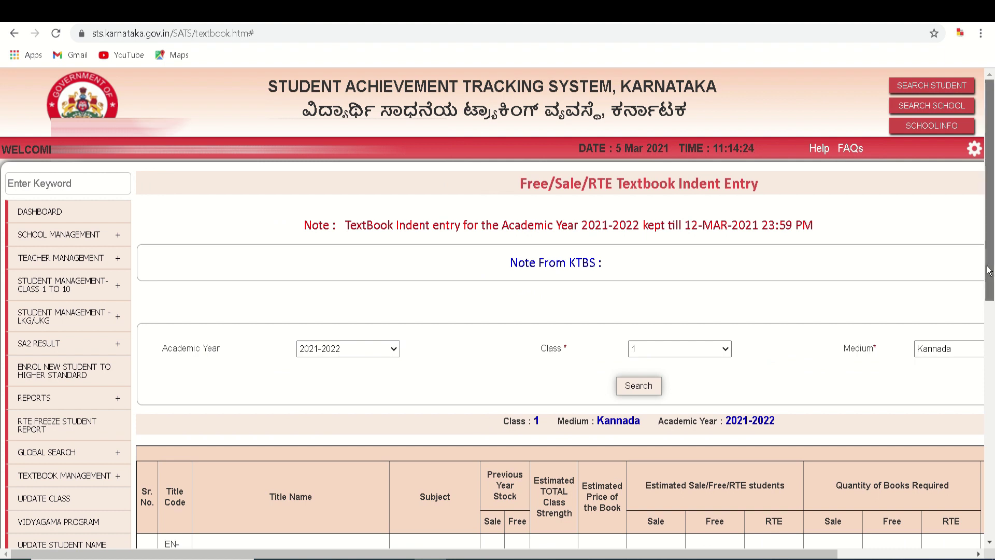
Set the required free book quantity to 18 for all six Class 1 titles and save the indent
scroll(988, 270, "down", 7)
scroll(241, 210, "right", 2)
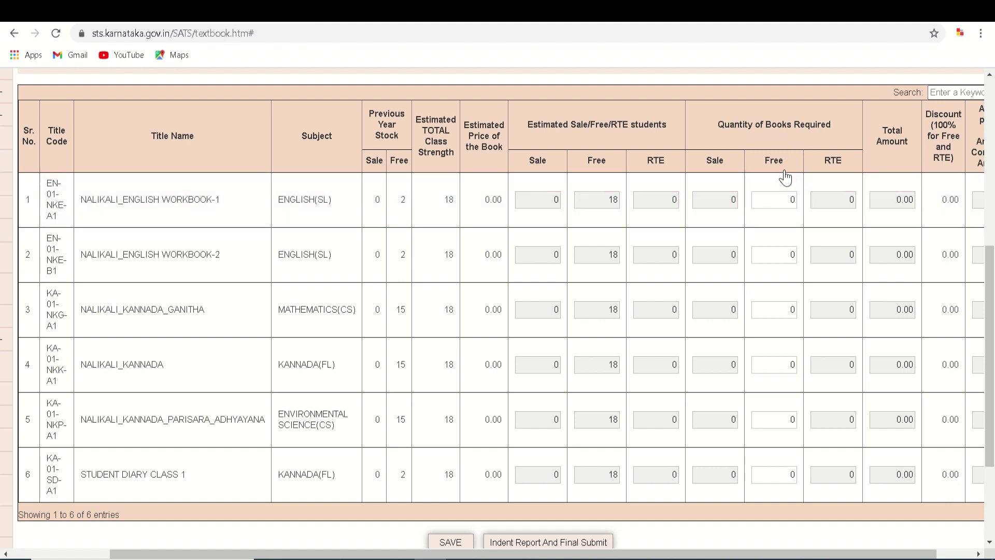
left_click(795, 196)
key("BackSpace")
type("18")
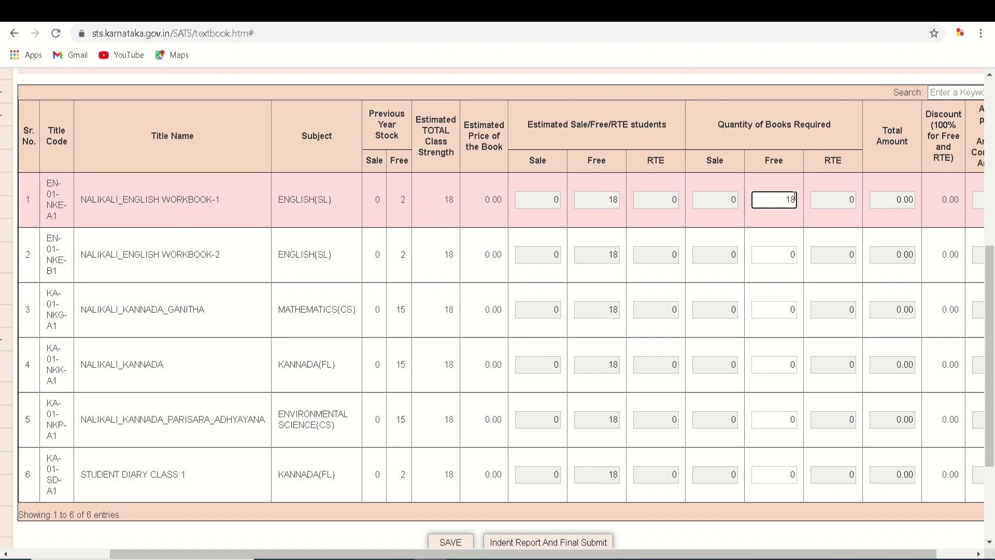
left_click(783, 254)
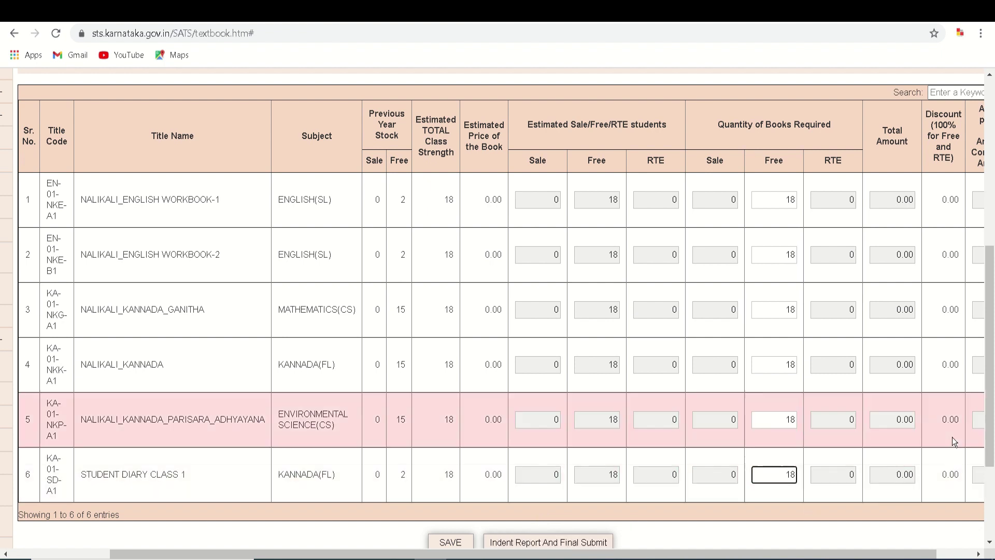
scroll(989, 421, "down", 3)
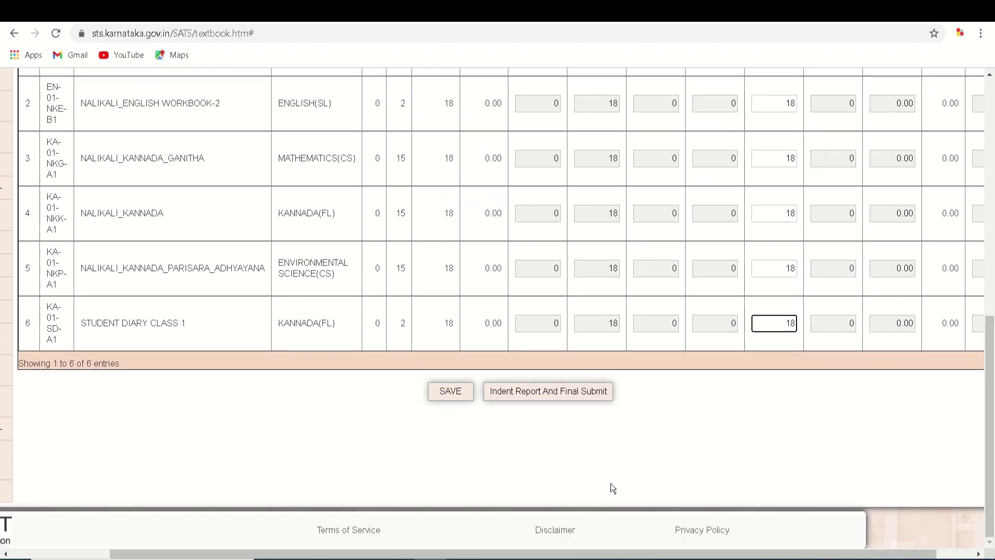
left_click(458, 395)
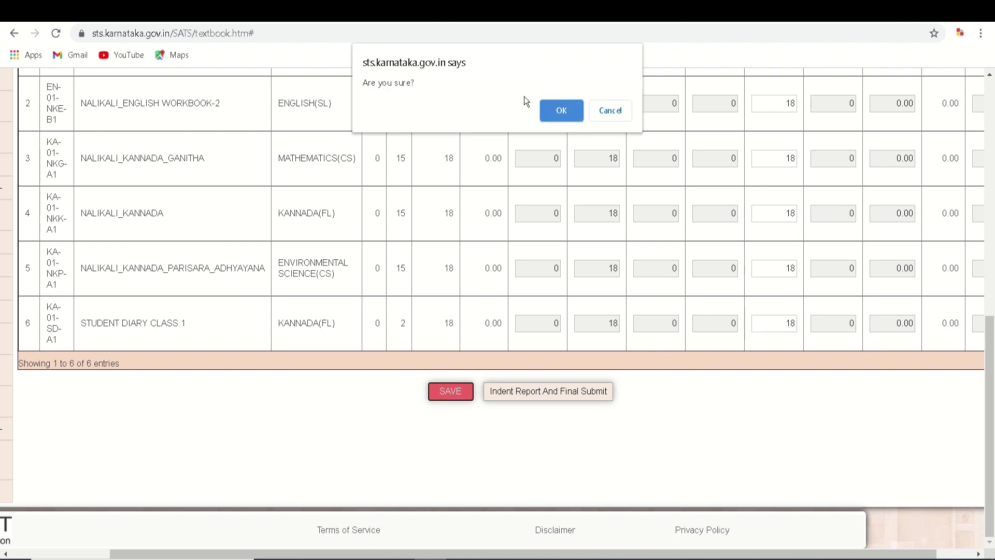
left_click(557, 112)
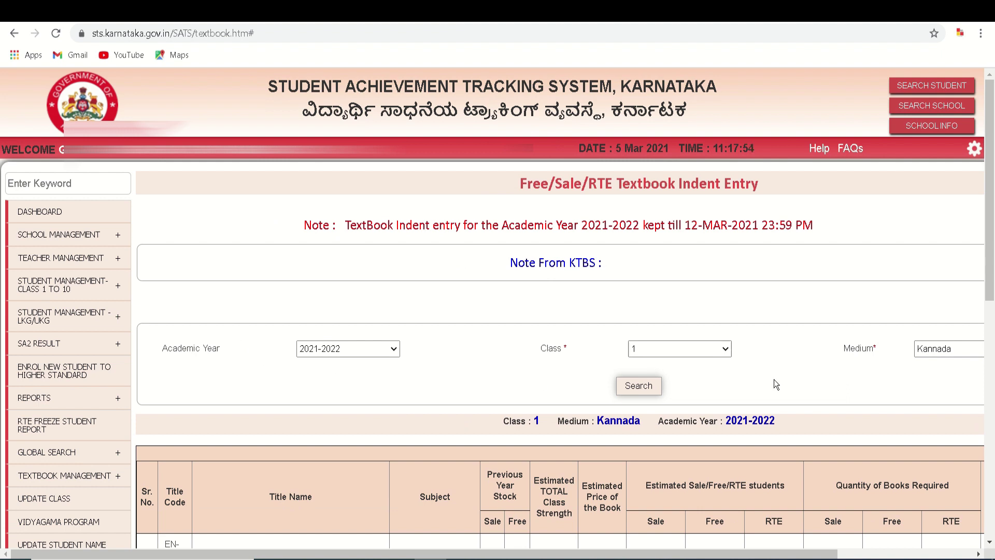
Load the Class 2 textbook list for Kannada medium, academic year 2021-2022
left_click(727, 348)
left_click(699, 410)
left_click(639, 387)
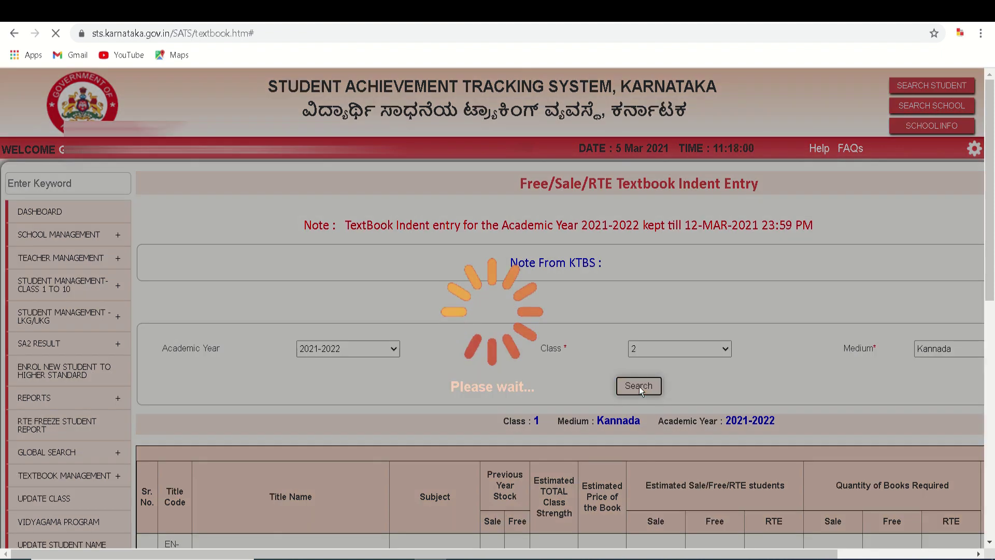
Set the required free book quantity to 18 for all five Class 2 titles and save the indent
scroll(639, 386, "down", 5)
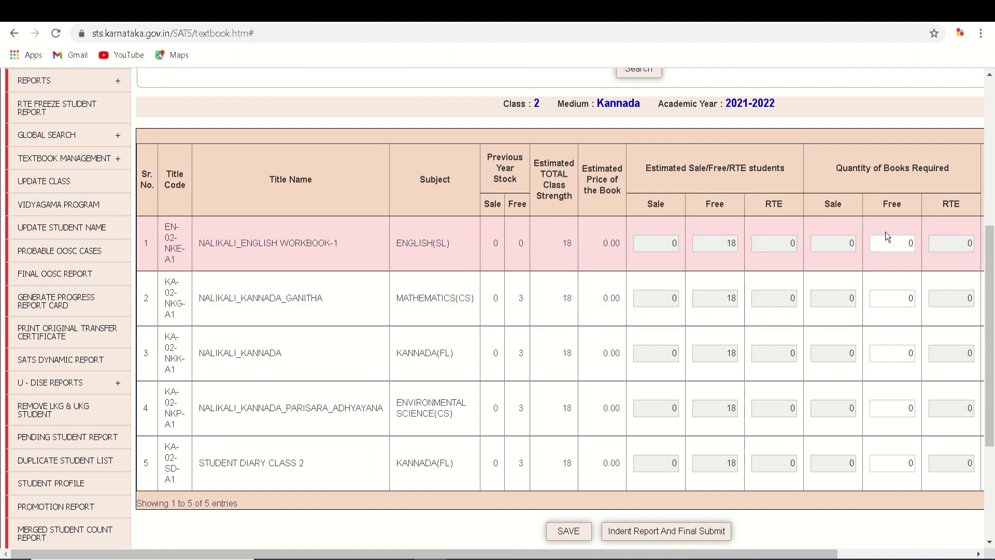
left_click(910, 244)
key("BackSpace")
type("18")
key("Tab")
type("18")
key("Tab")
type("18")
key("Tab")
type("18")
key("Tab")
type("18")
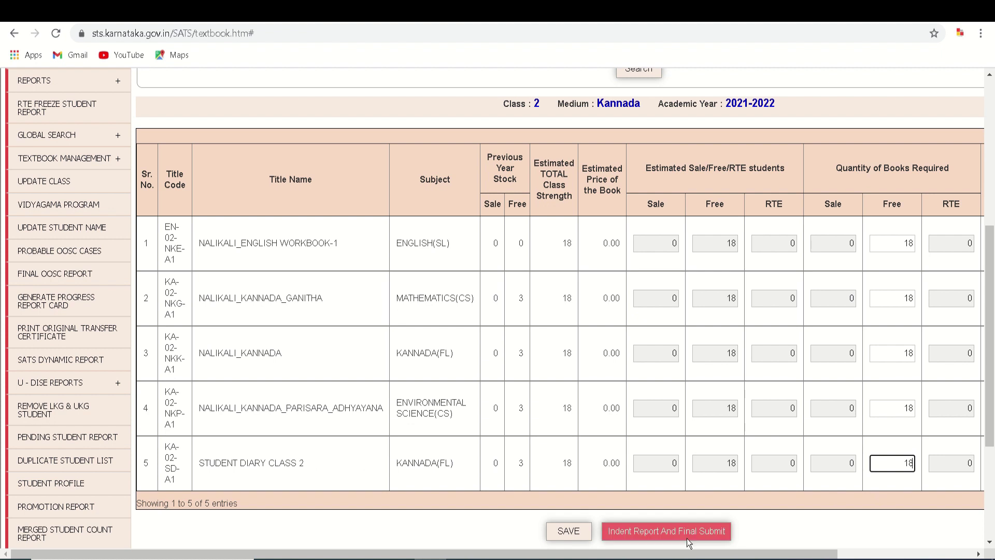
left_click(571, 534)
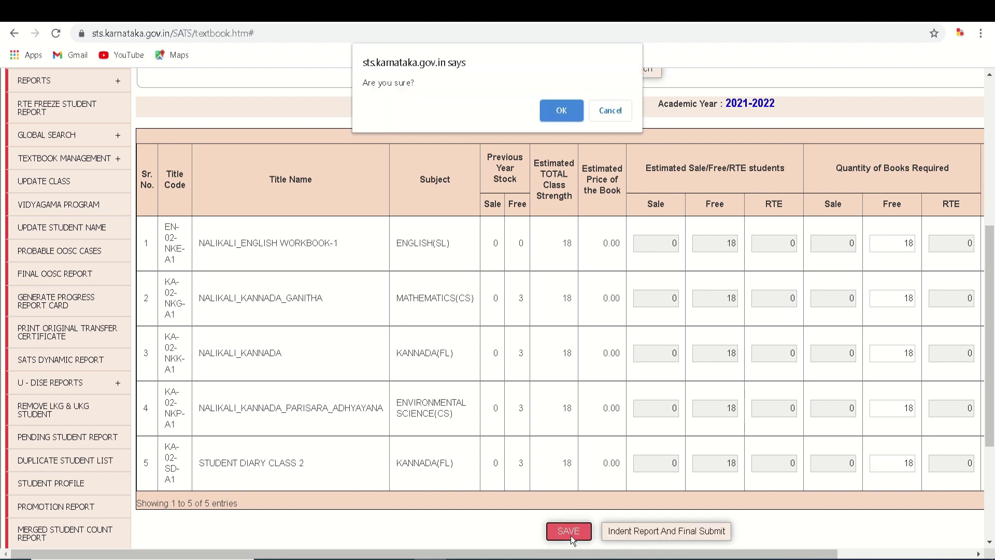
left_click(562, 110)
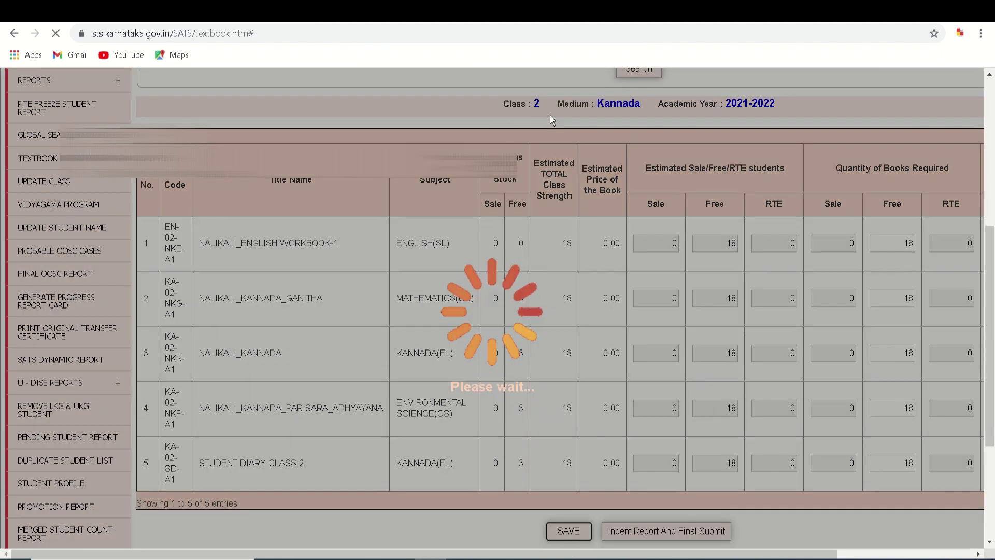
Load the Class 3 textbook list for Kannada medium, academic year 2021-2022
left_click(726, 384)
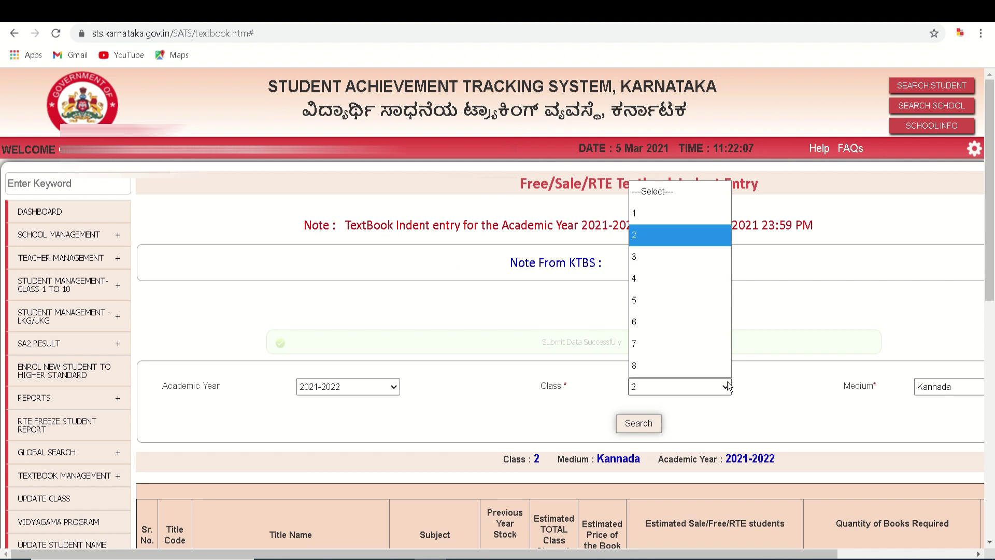
left_click(680, 262)
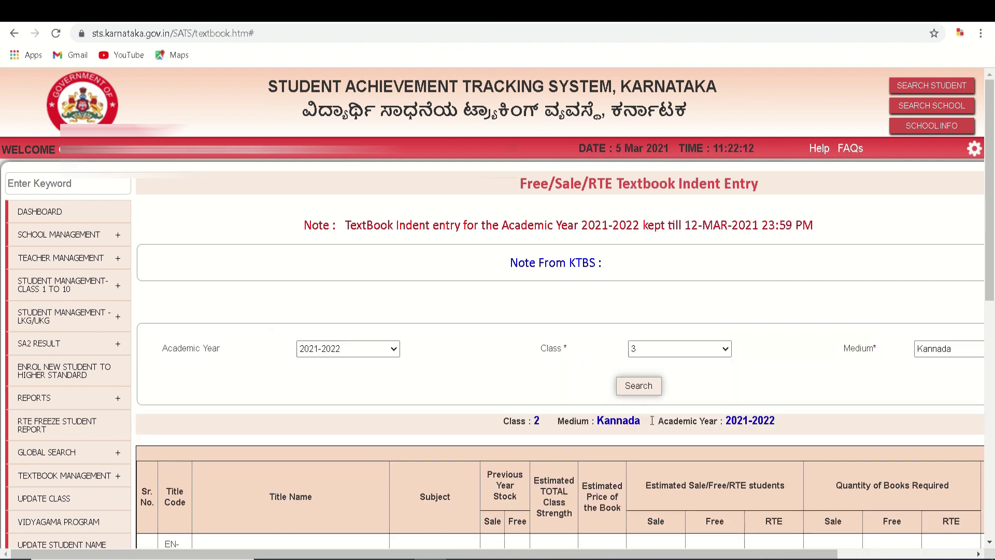
left_click(638, 385)
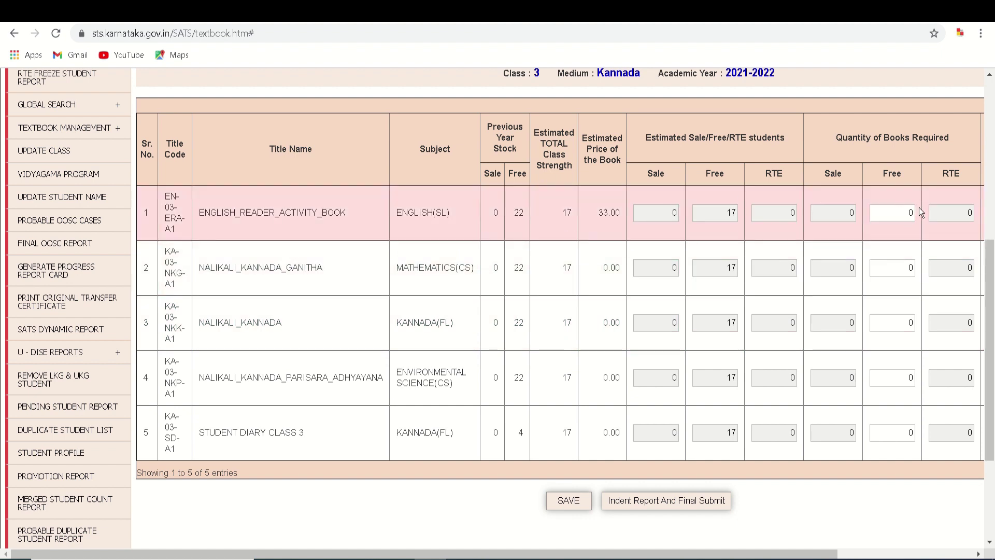
Set the required free book quantity to 17 for all five Class 3 titles and save the indent
left_click(569, 500)
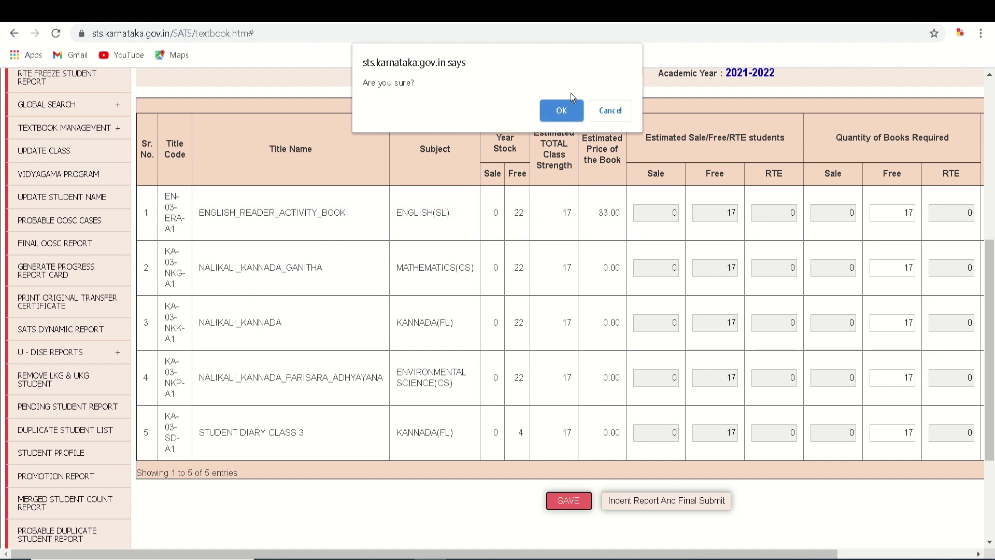
left_click(567, 110)
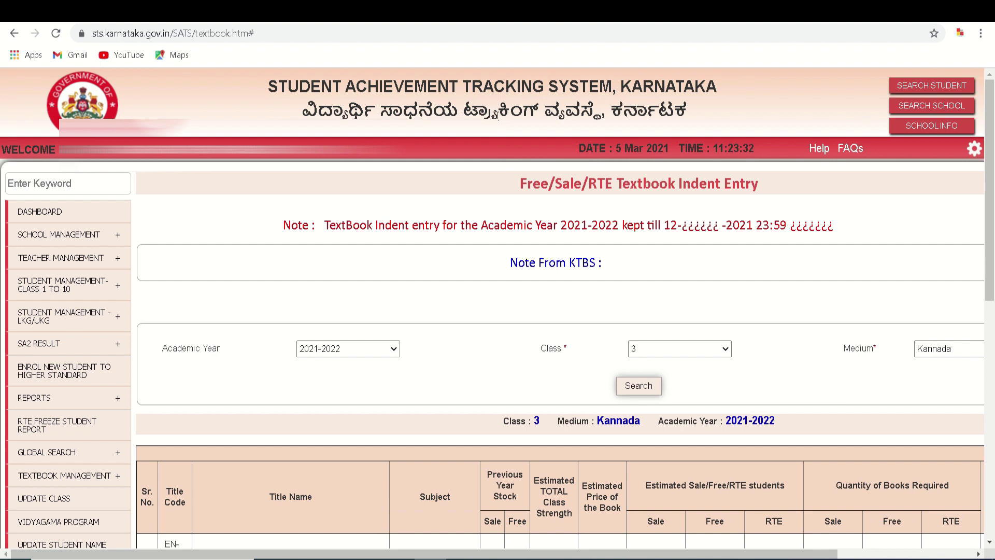
Load the Class 4 textbook list for Kannada medium, academic year 2021-2022
left_click(726, 345)
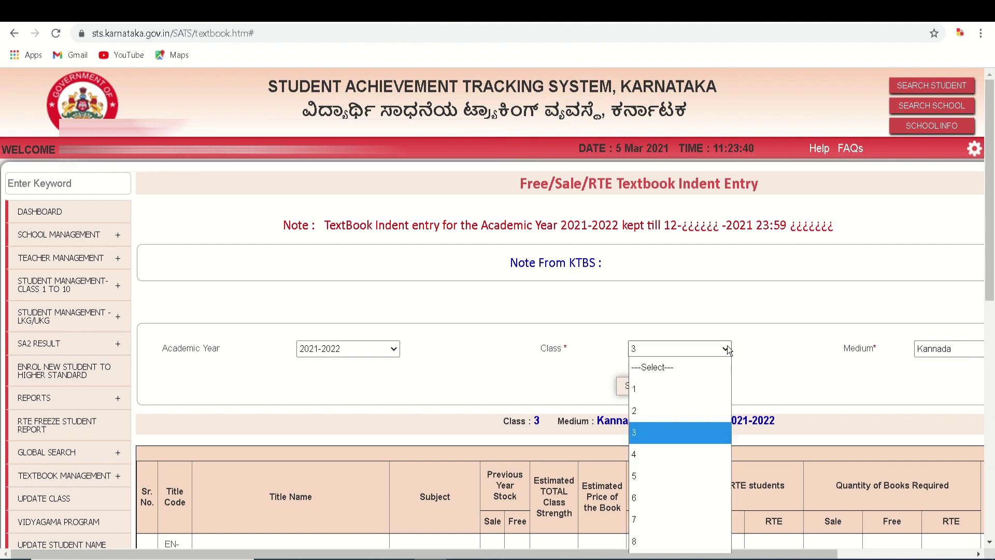
left_click(699, 455)
left_click(628, 387)
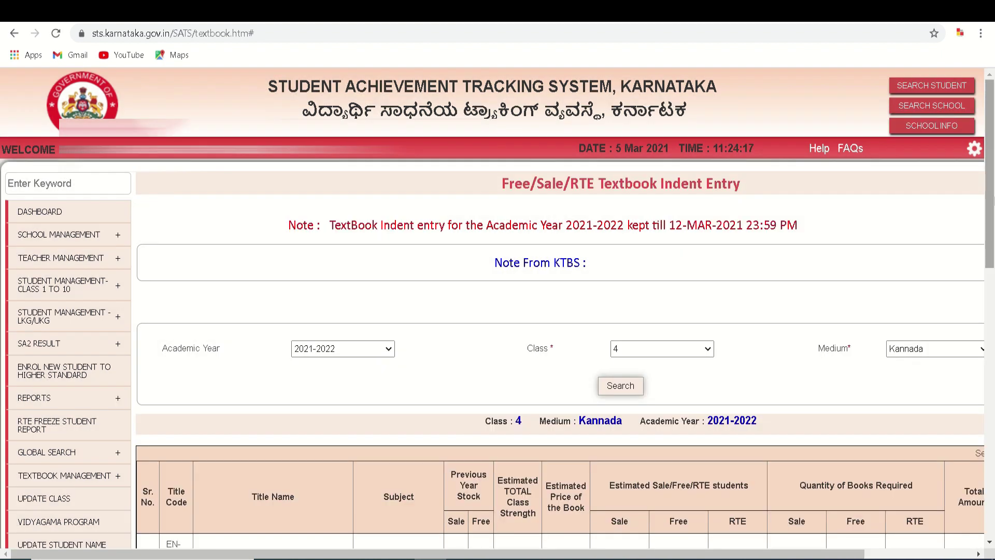
Set the required free book quantity to 30 for every Class 4 title except URDU_READER and save the indent
left_click_drag(988, 200, 991, 451)
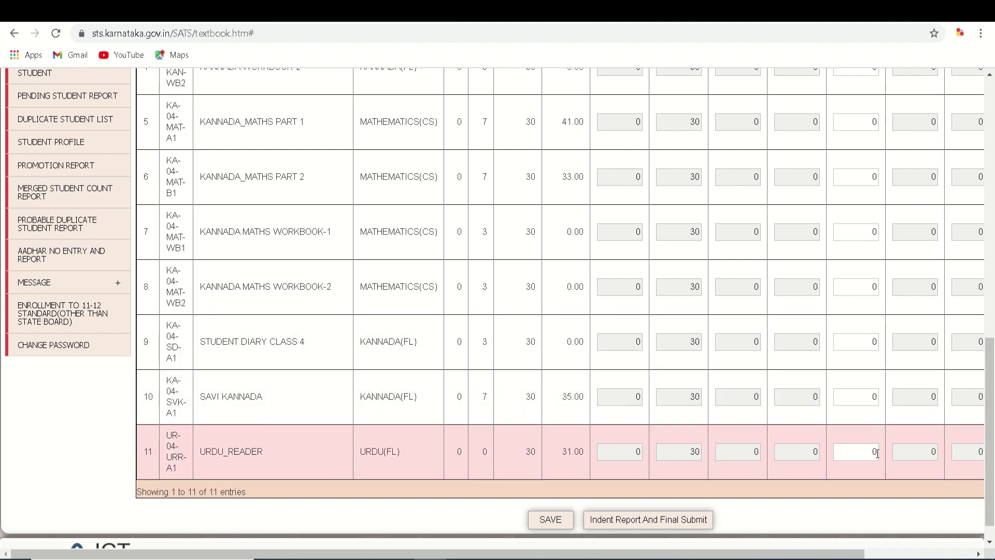
scroll(314, 299, "up", 7)
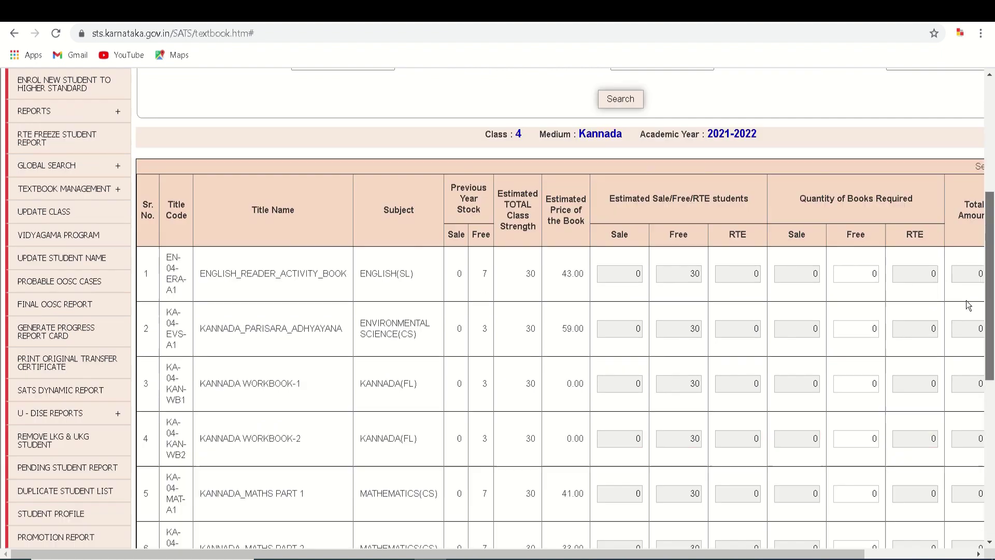
scroll(314, 299, "down", 1)
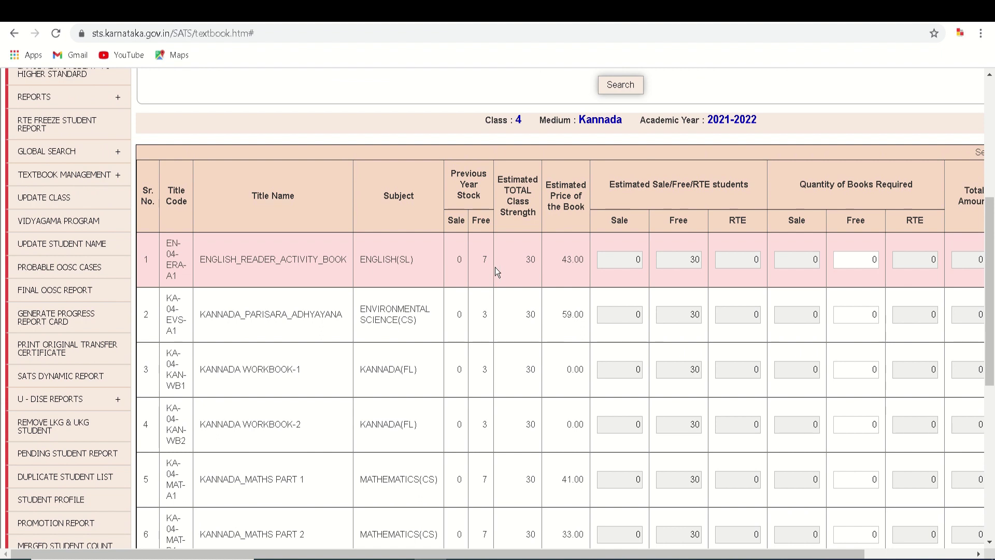
left_click(864, 257)
type("30")
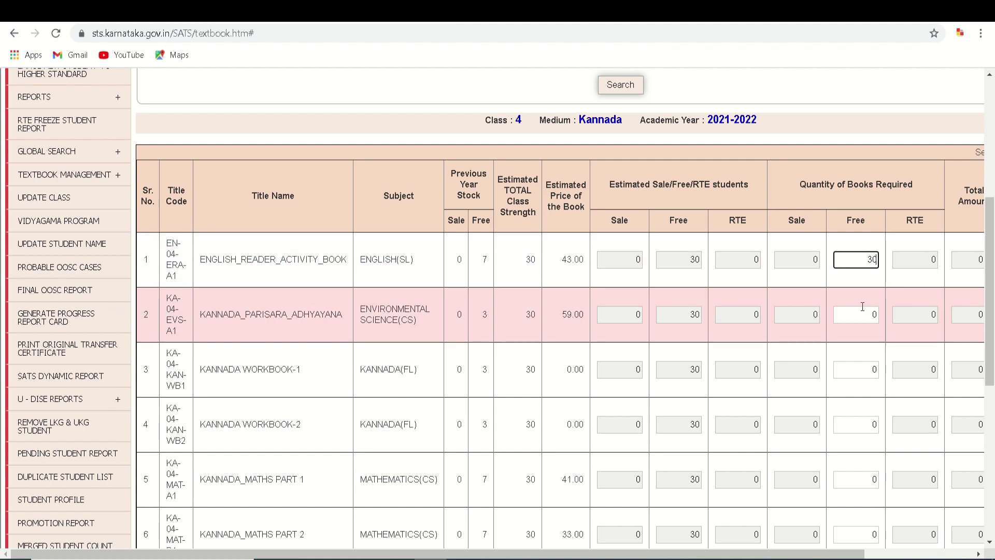
left_click(872, 311)
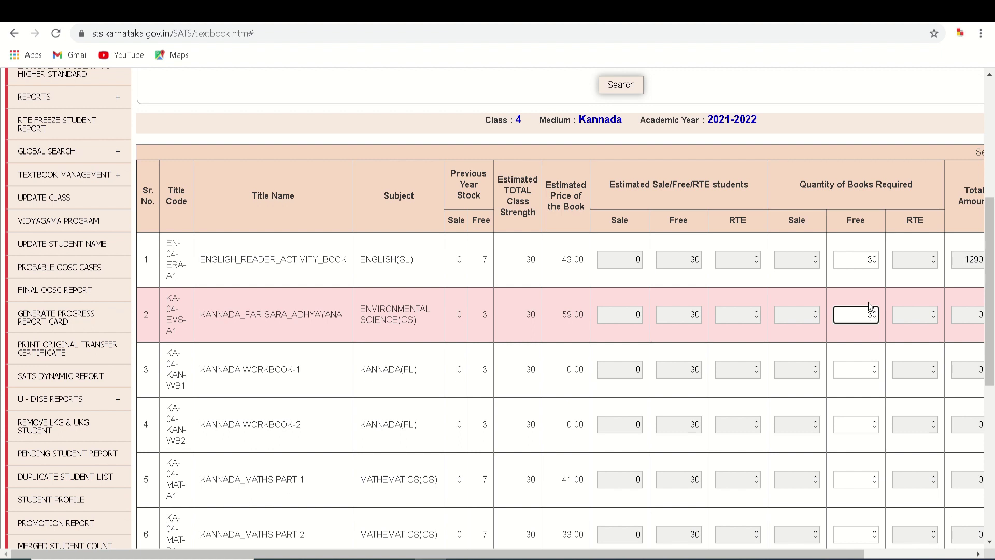
type("30")
left_click(871, 368)
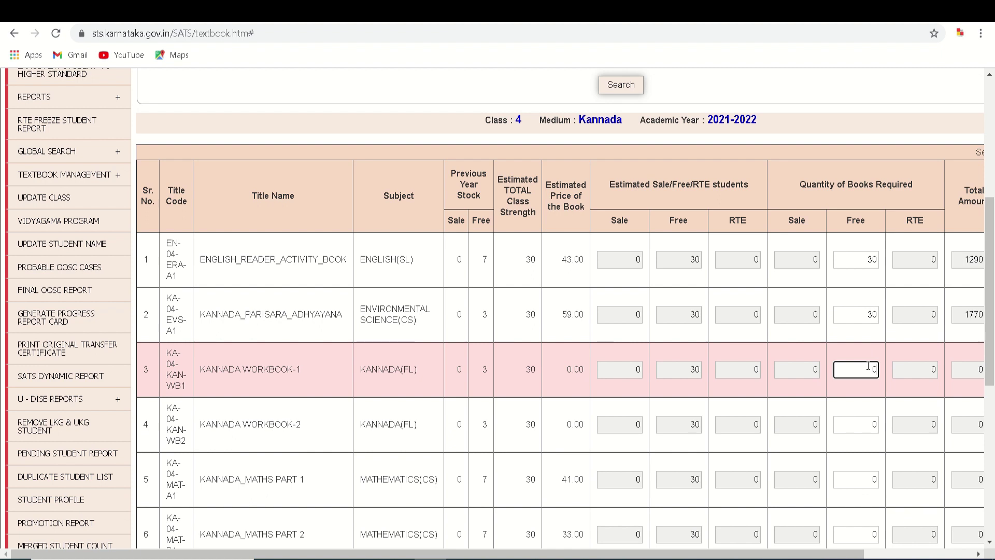
type("30")
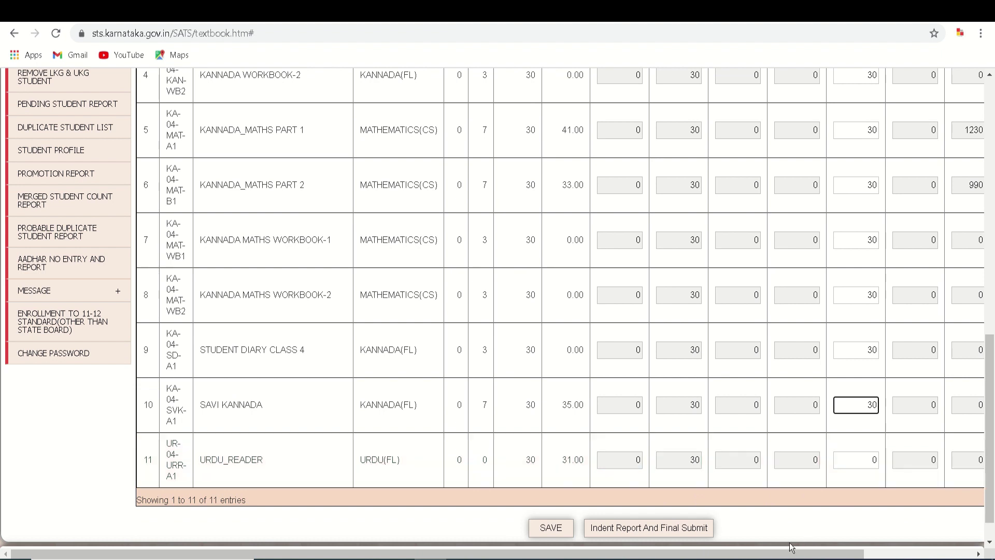
left_click(550, 530)
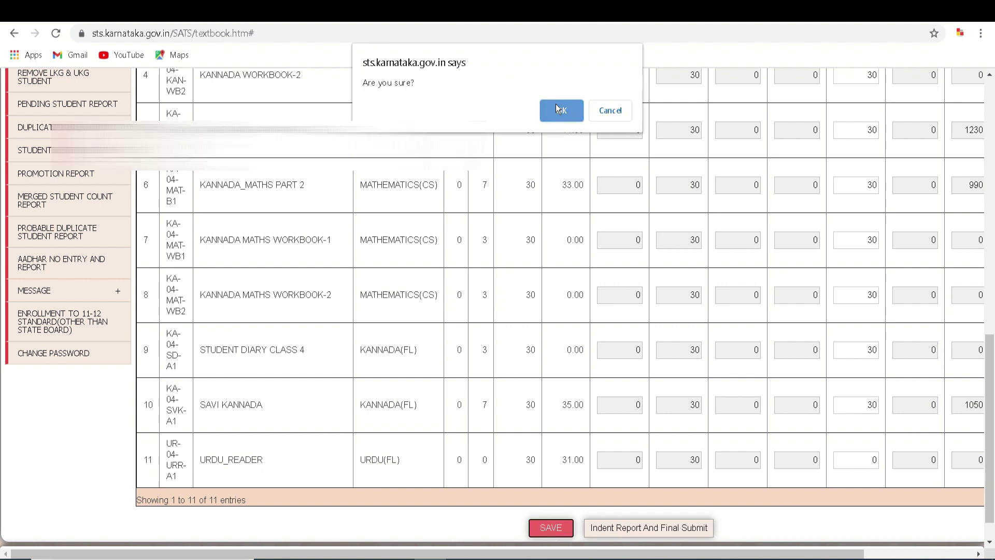
left_click(556, 106)
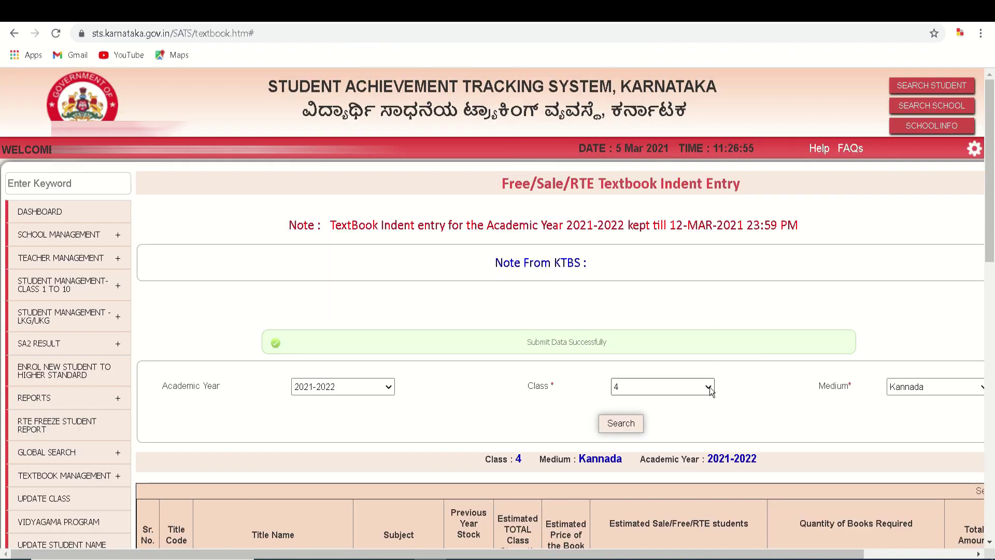
Load the Class 5 textbook list for Kannada medium, academic year 2021-2022
left_click(709, 386)
left_click(658, 300)
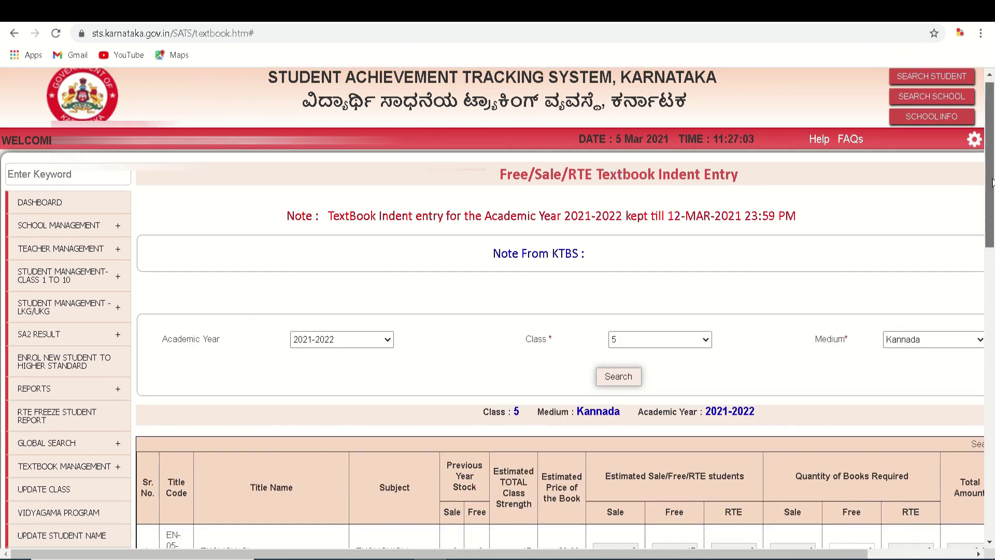
Review all Class 5 Kannada-medium titles with their previous stock and class strength to decide which books need a quantity
scroll(658, 300, "down", 4)
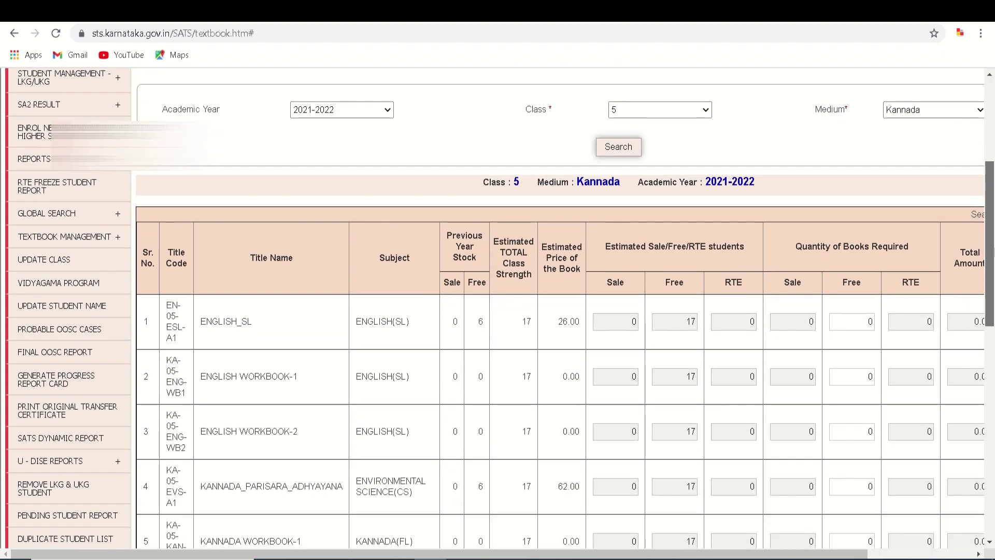
scroll(559, 311, "down", 2)
scroll(560, 311, "down", 6)
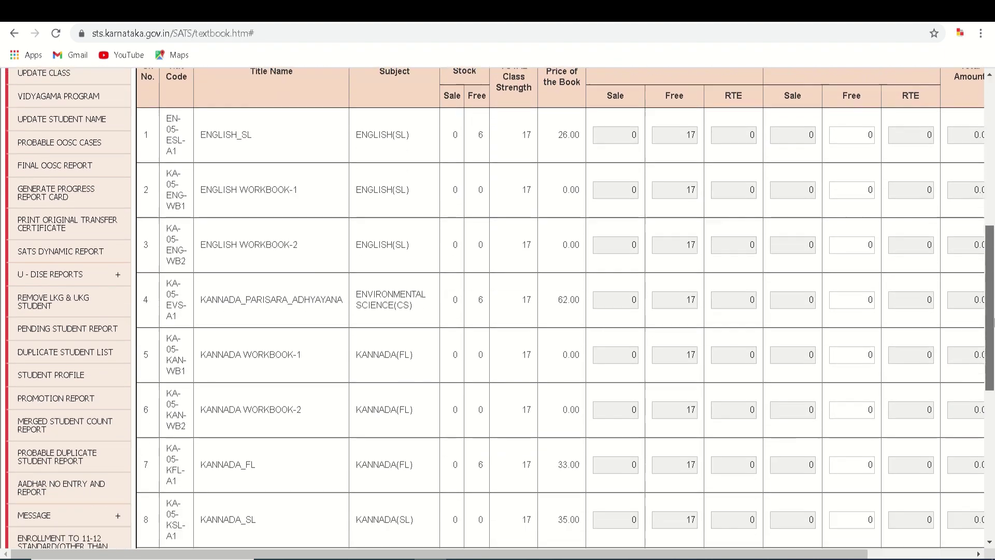
scroll(560, 311, "down", 3)
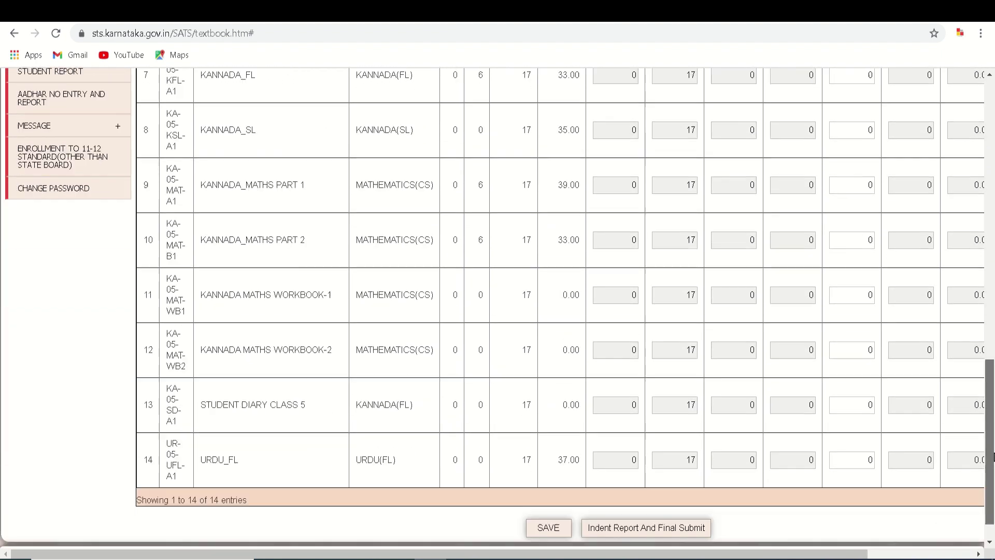
left_click_drag(991, 461, 991, 448)
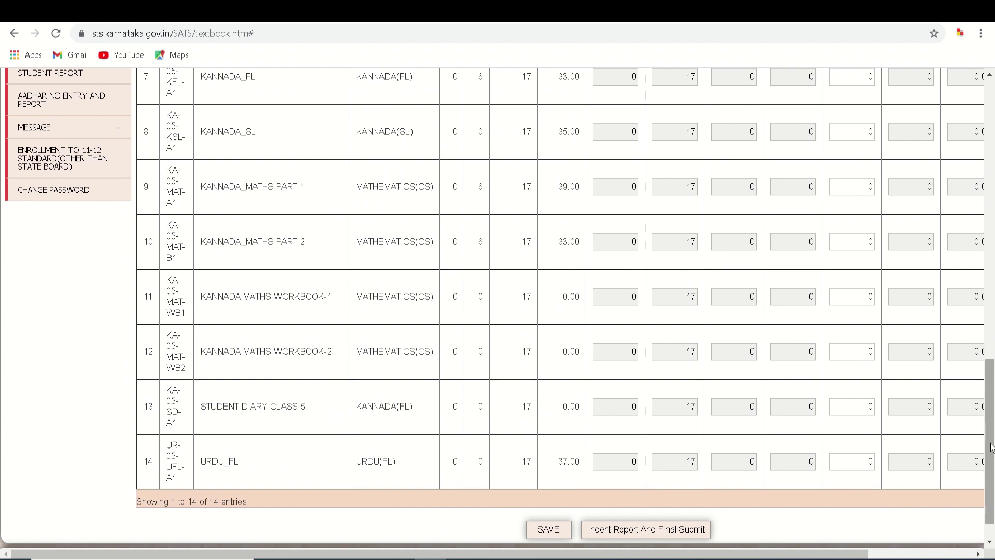
left_click_drag(991, 447, 989, 430)
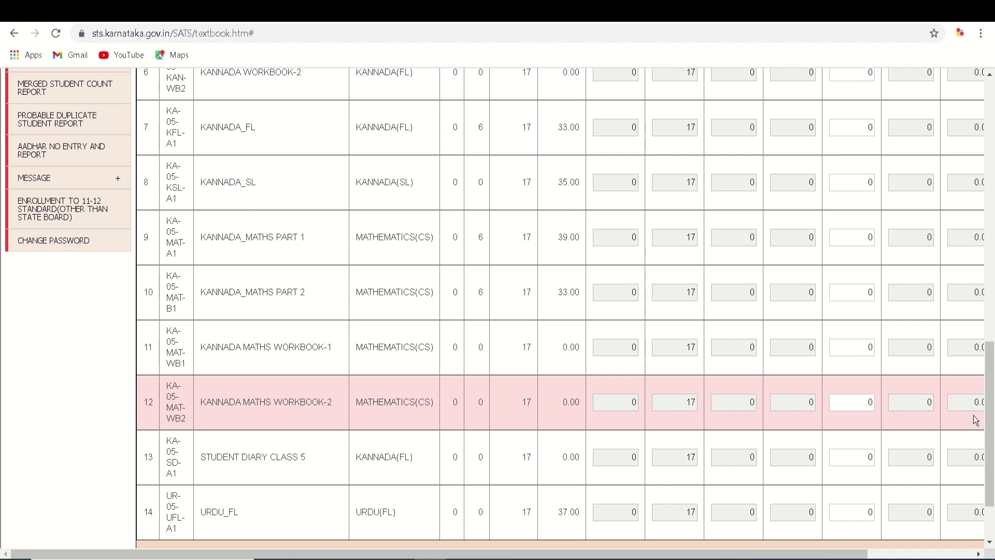
scroll(284, 459, "up", 6)
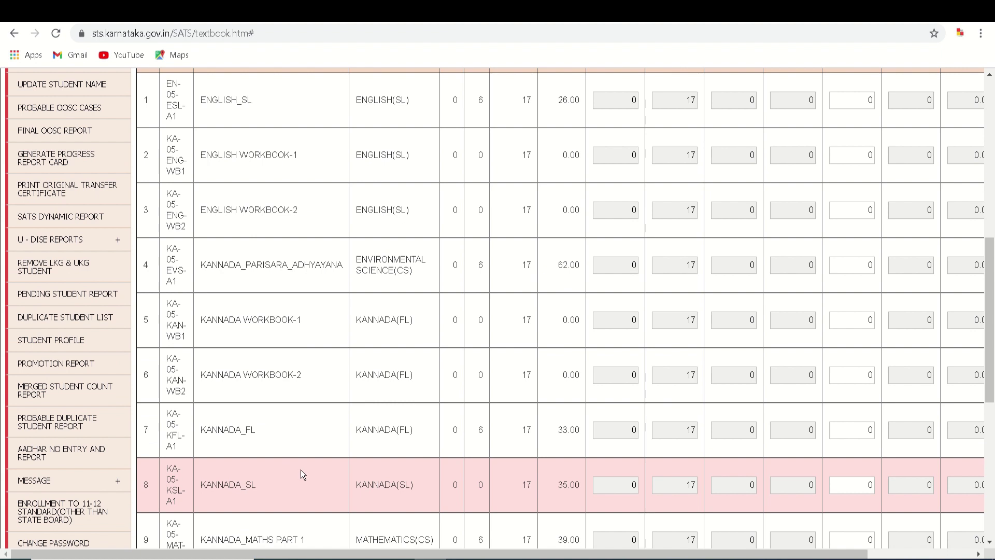
scroll(300, 470, "down", 1)
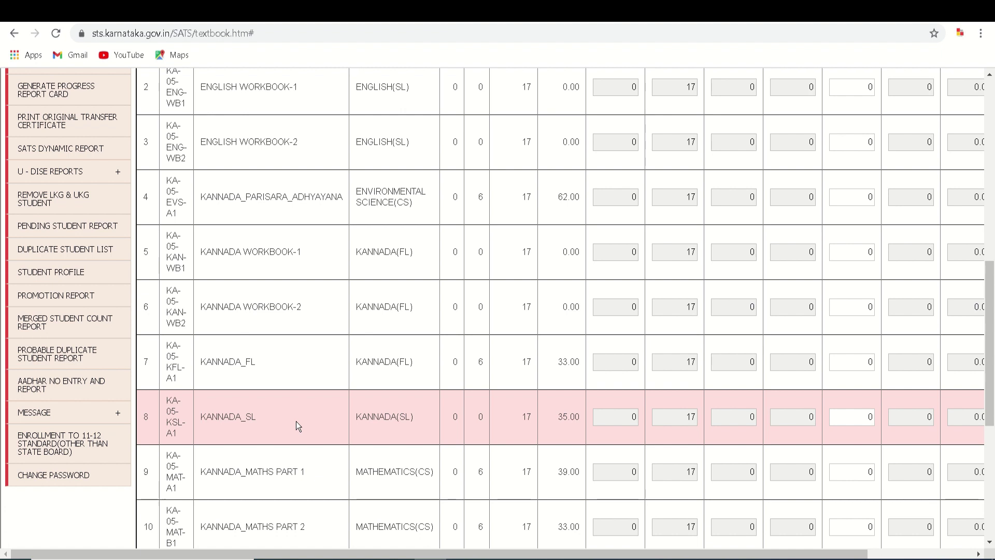
scroll(297, 420, "down", 1)
scroll(293, 424, "down", 4)
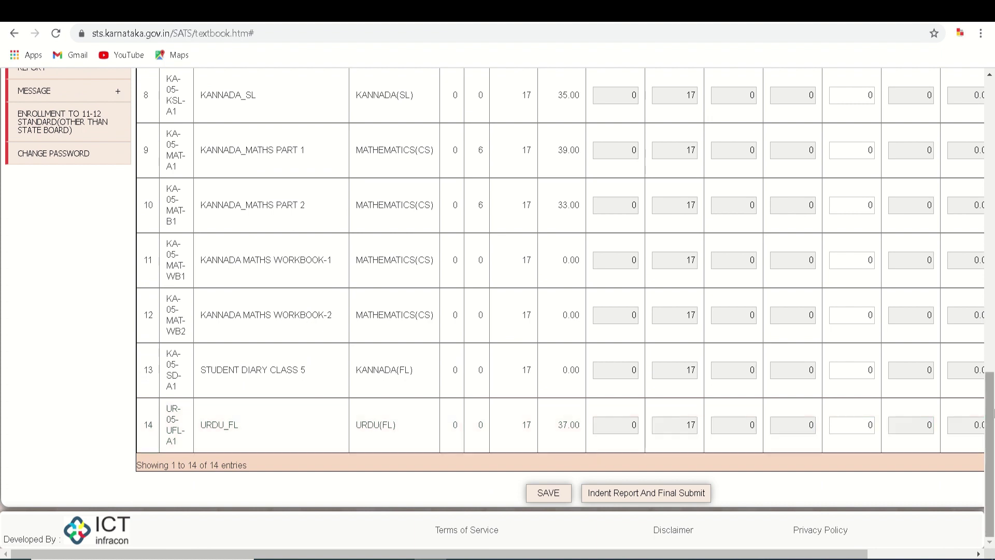
scroll(985, 275, "up", 10)
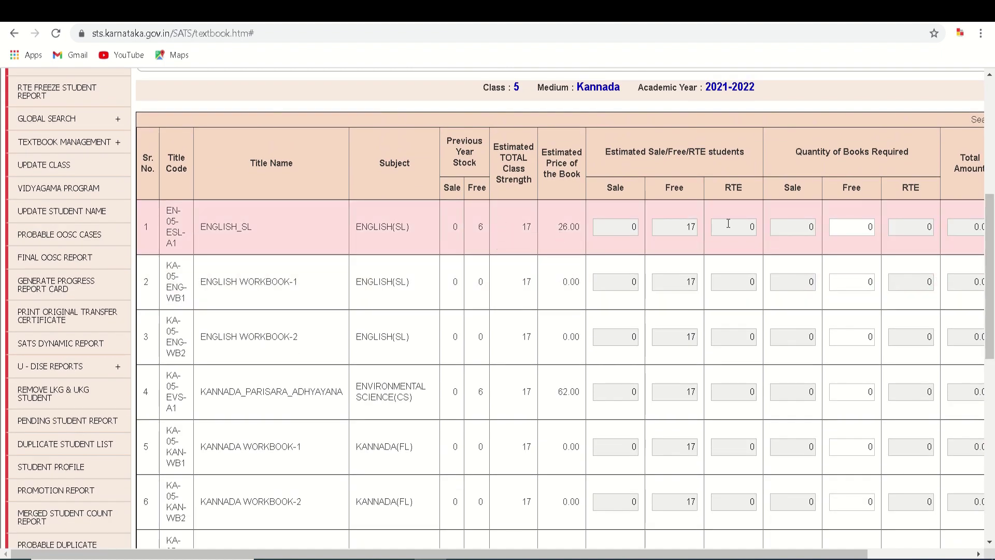
Set the required free book quantity to 17 for the Class 5 titles from ENGLISH_SL through KANNADA_FL
left_click(870, 228)
type("17")
left_click(858, 281)
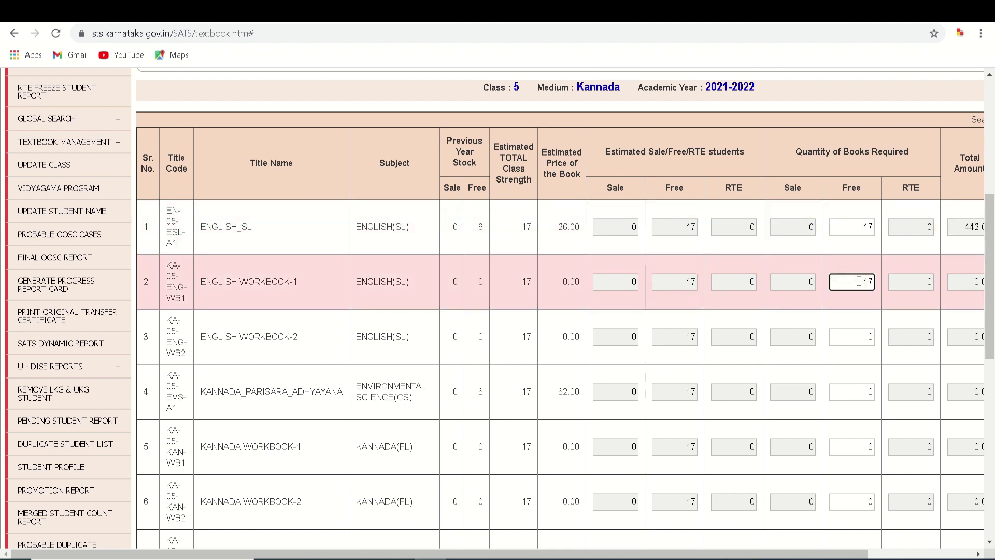
left_click(869, 337)
key("BackSpace")
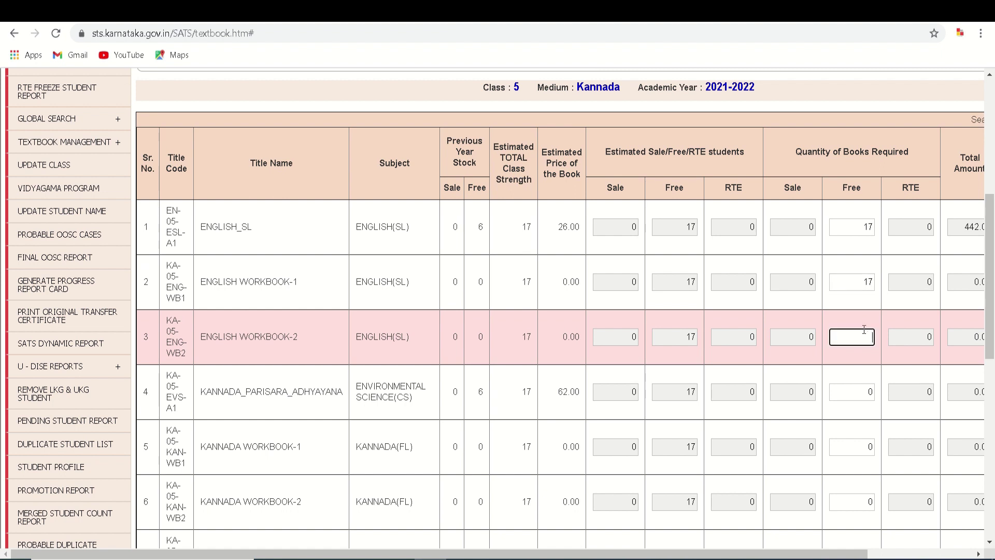
type("17")
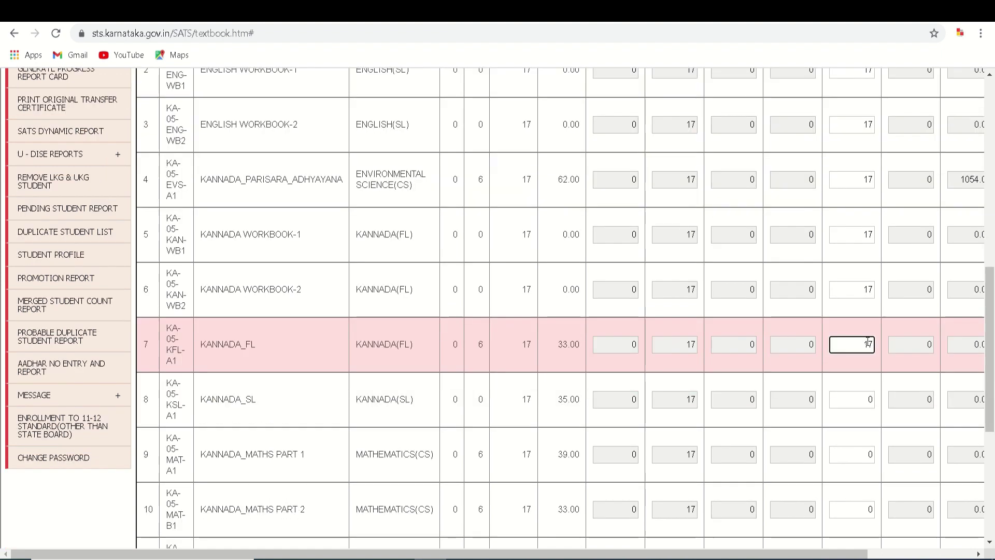
Set the free quantity to 17 from KANNADA_MATHS PART 1 through STUDENT DIARY CLASS 5, leave KANNADA_SL and URDU_FL at 0, and save the indent
left_click(866, 395)
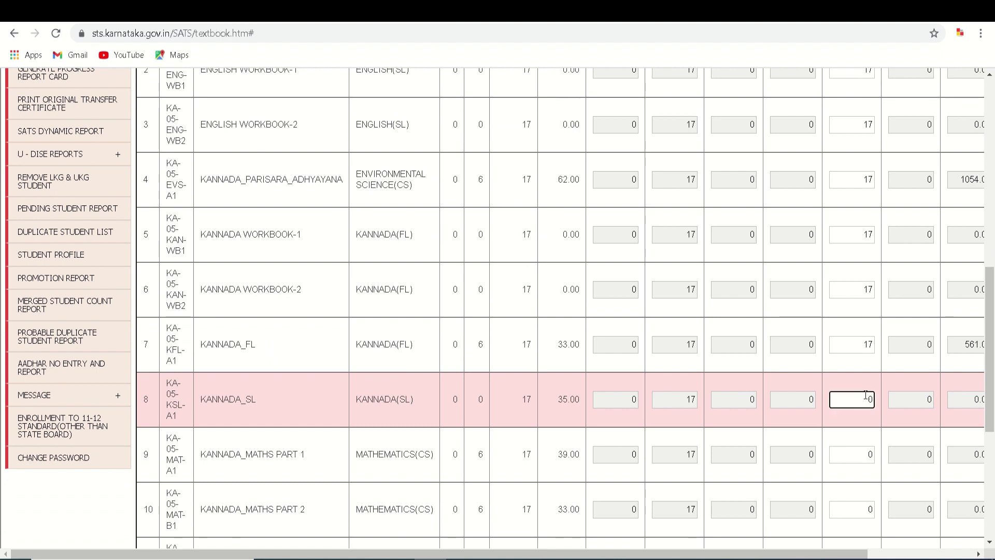
left_click(869, 452)
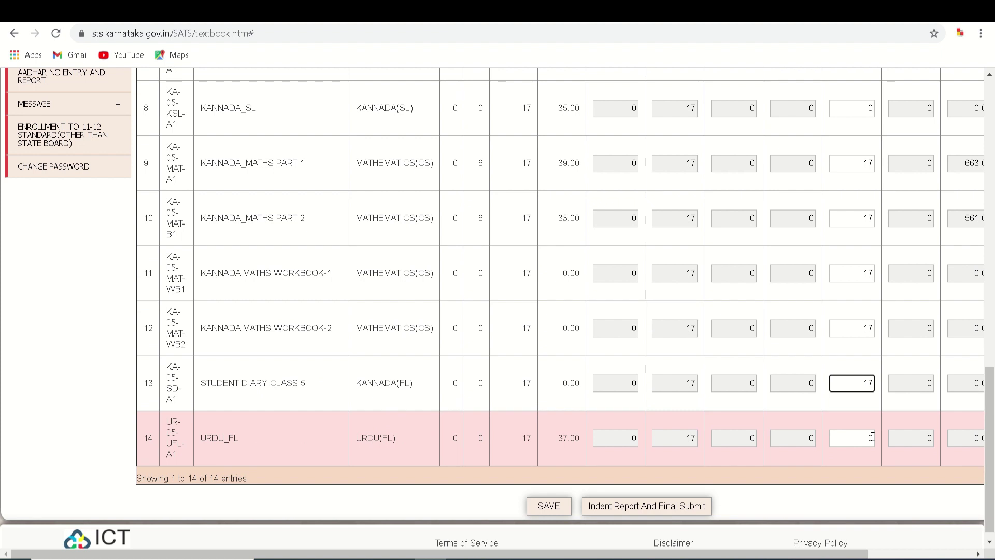
left_click(872, 437)
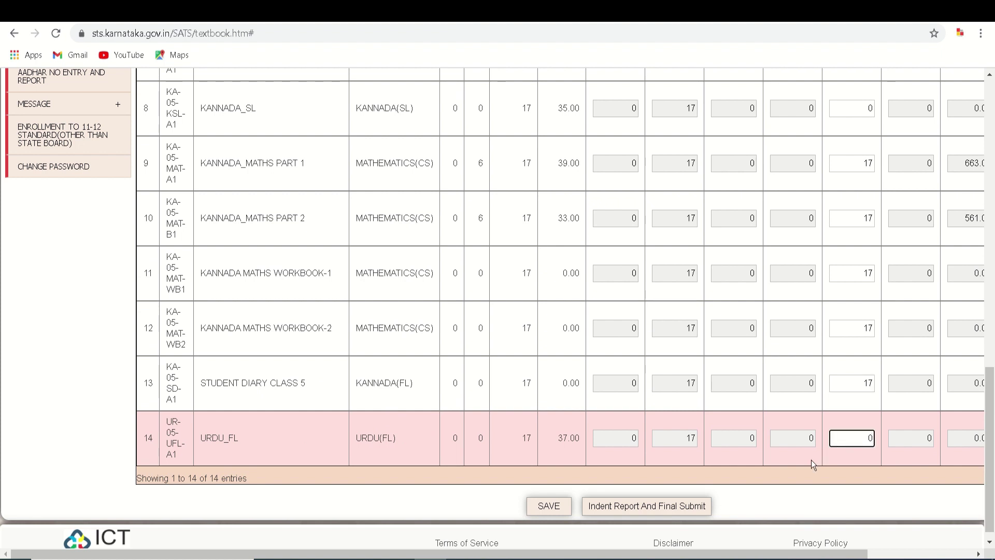
left_click(559, 512)
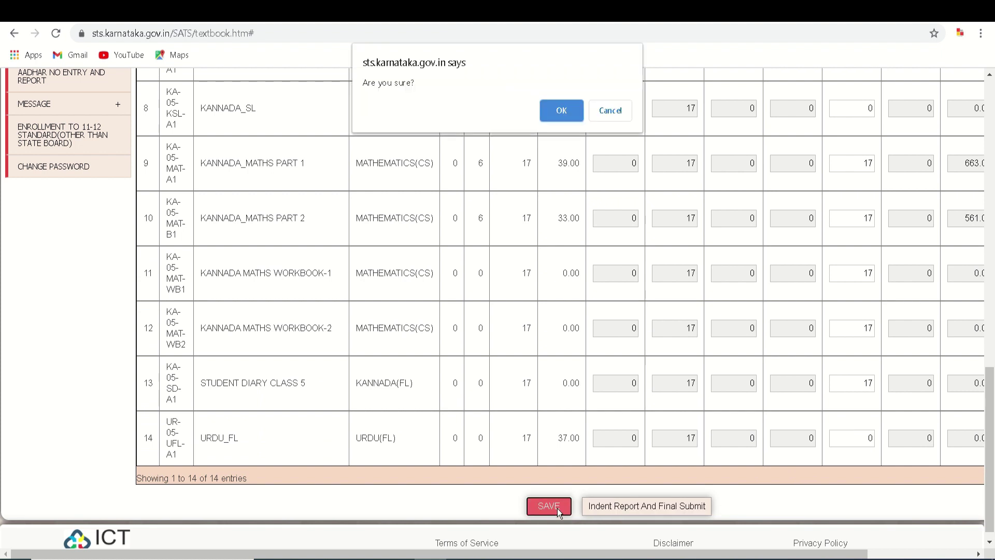
left_click(561, 110)
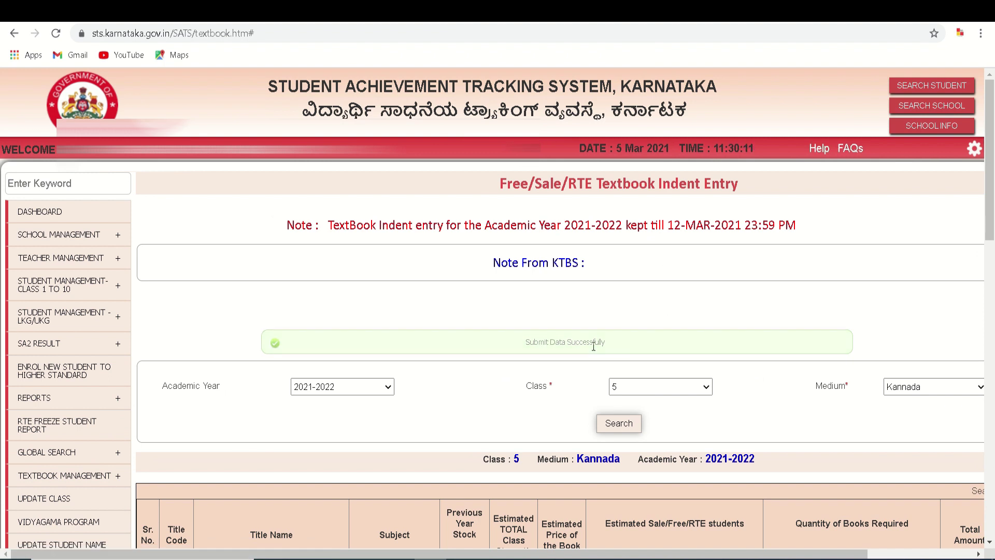
Load the Class 6 textbook list for Kannada medium, academic year 2021-2022
left_click(707, 389)
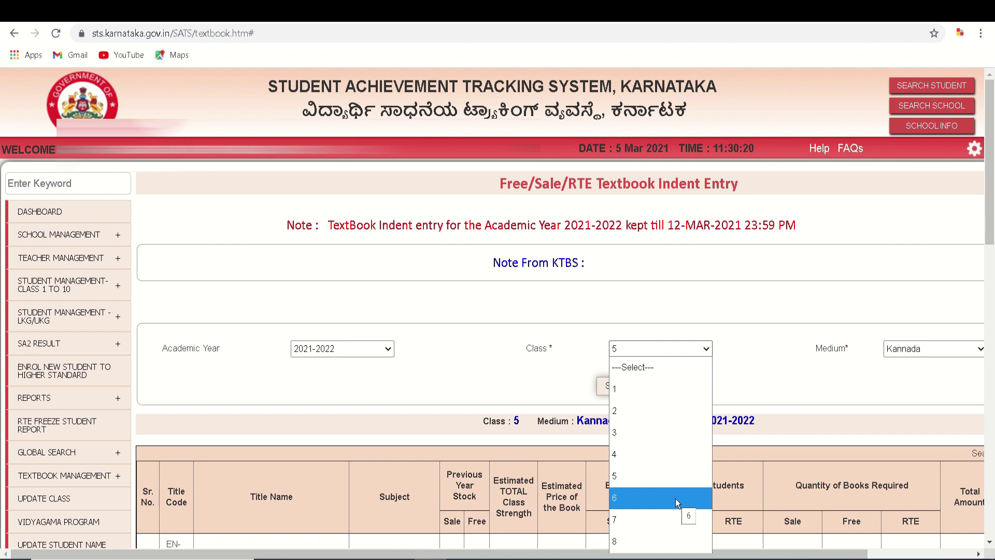
left_click(676, 499)
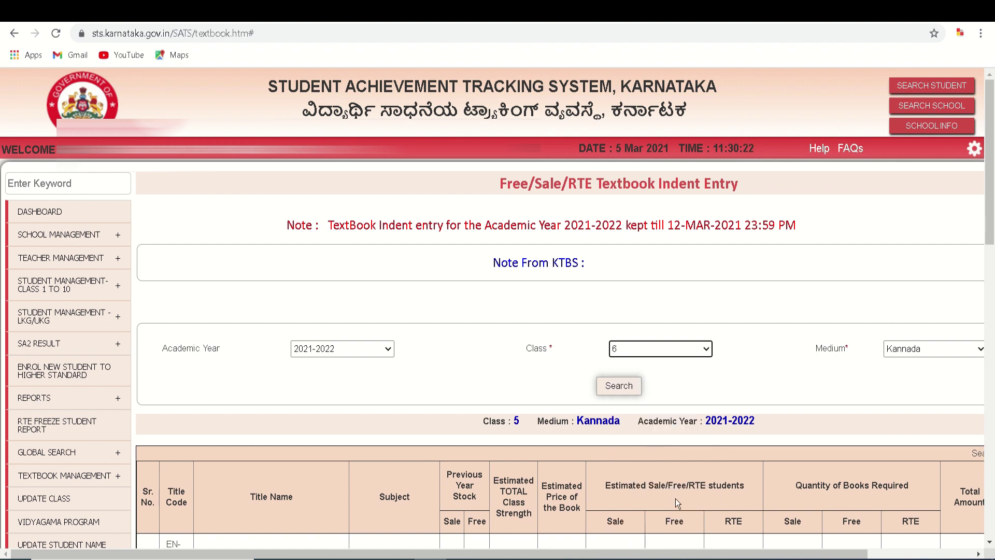
left_click(606, 380)
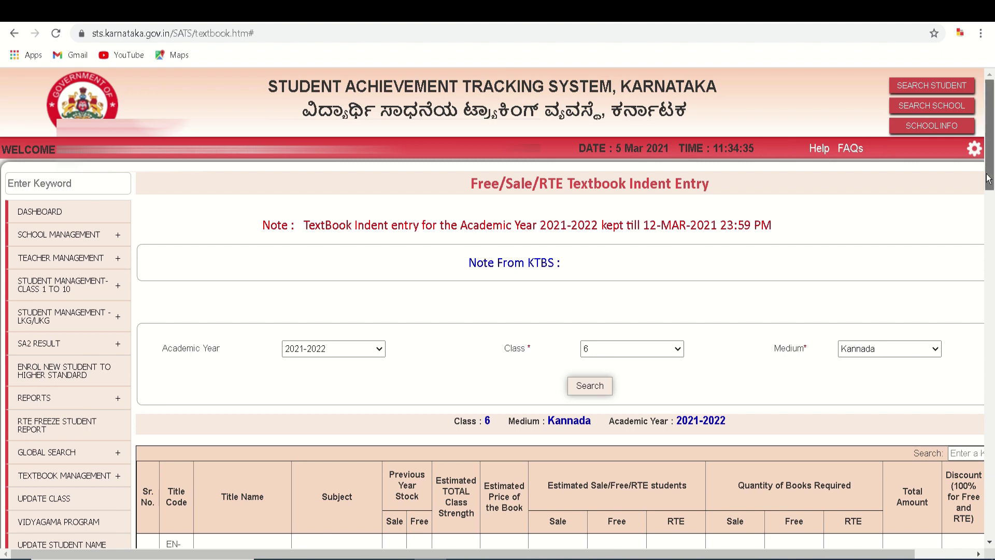
Complete the Class 6 free book indent, leaving the titles from MARATI_TL through URDU_TL at 0, and save it
scroll(987, 179, "down", 12)
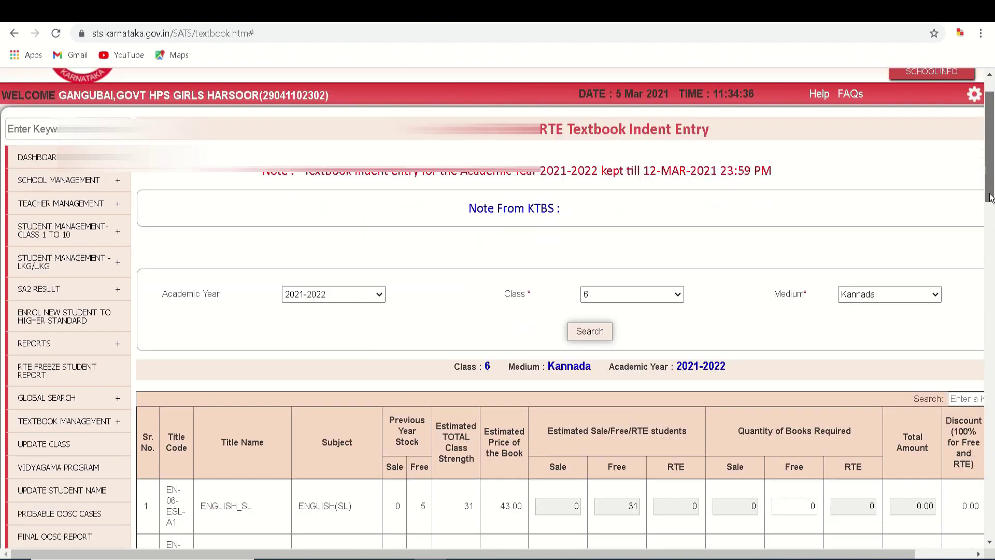
scroll(559, 306, "down", 10)
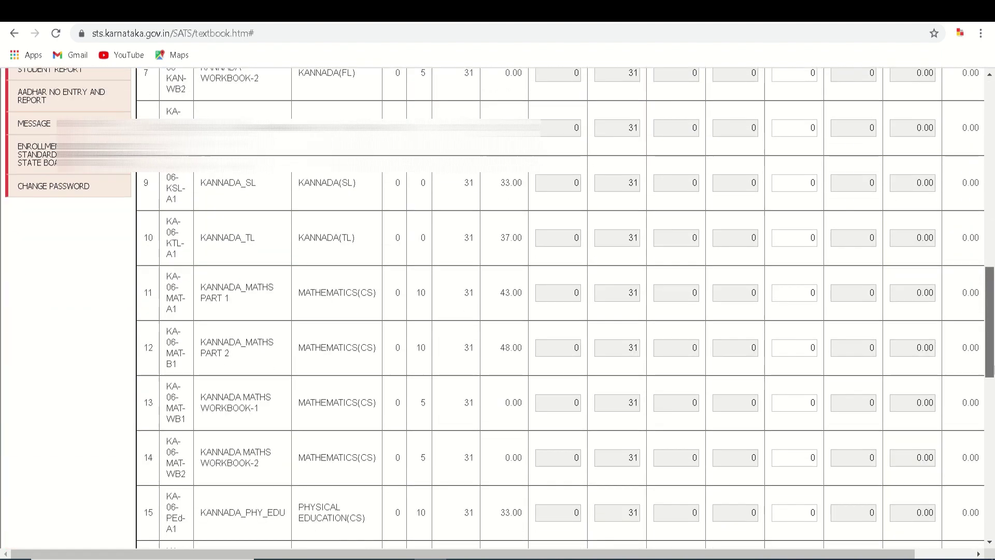
scroll(560, 306, "down", 6)
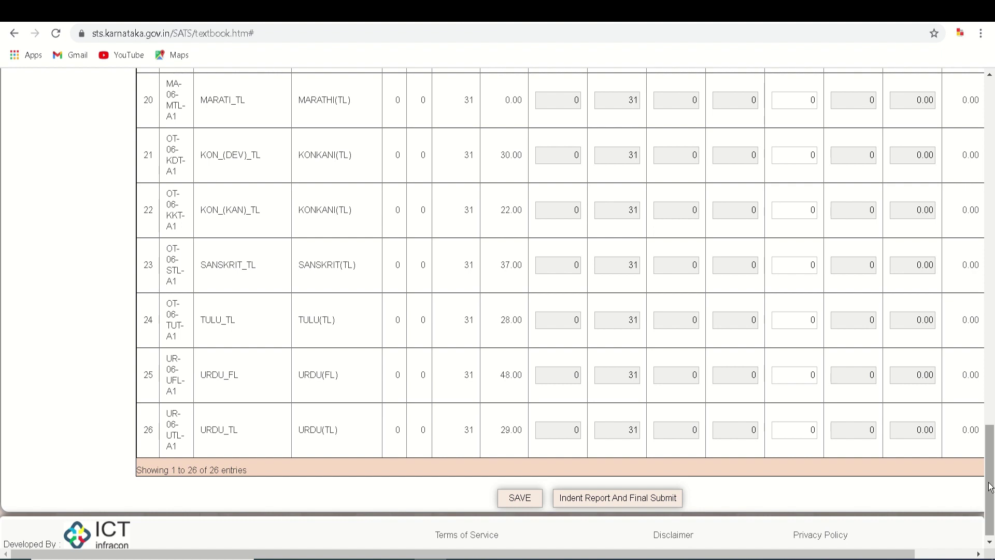
mouse_move(990, 487)
left_mouse_down()
mouse_move(990, 437)
mouse_move(990, 475)
left_mouse_up()
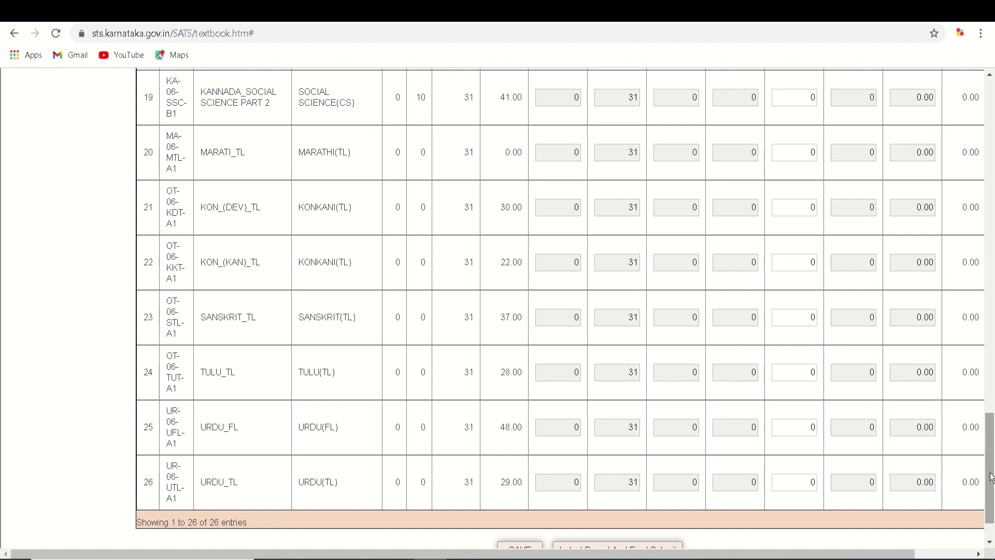
scroll(974, 394, "up", 7)
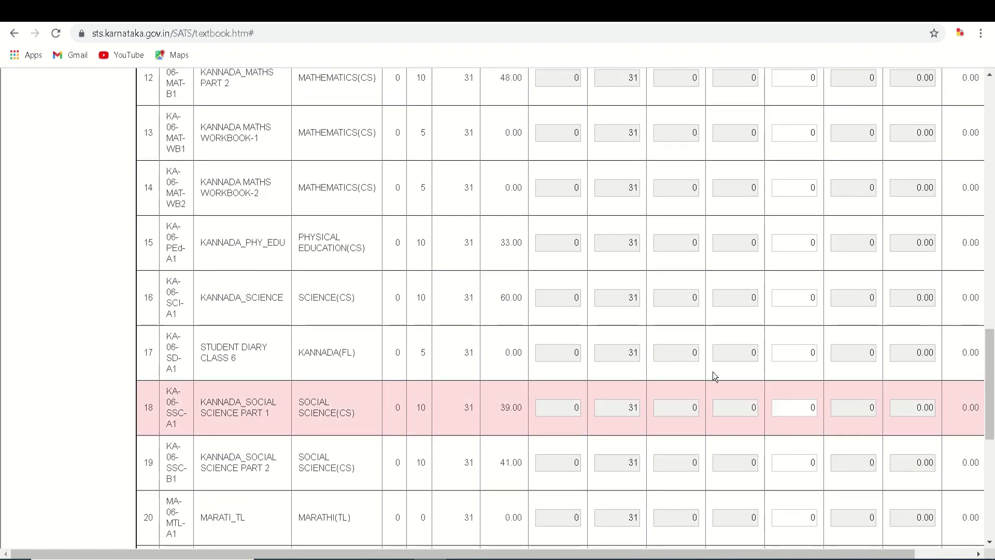
left_click_drag(991, 357, 992, 205)
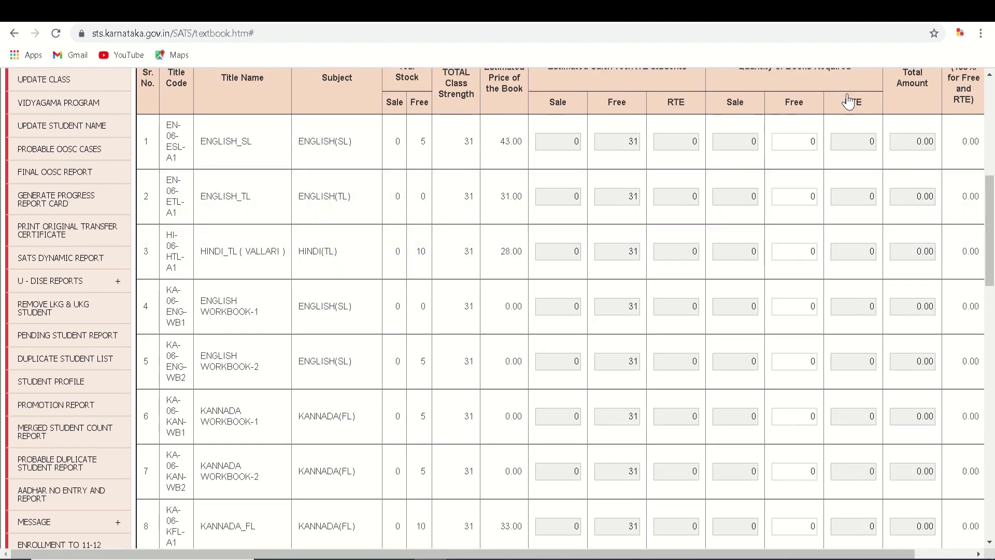
left_click(813, 140)
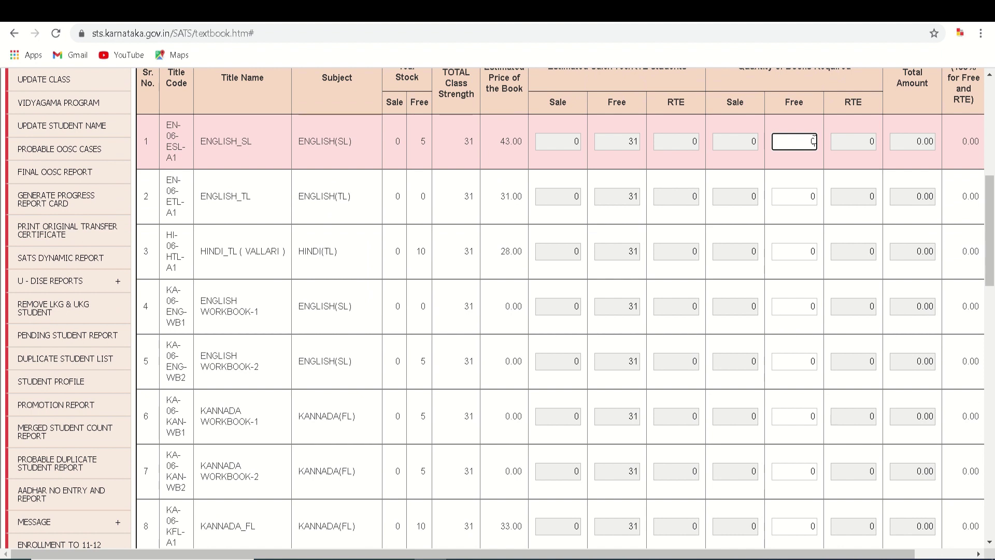
scroll(516, 492, "down", 20)
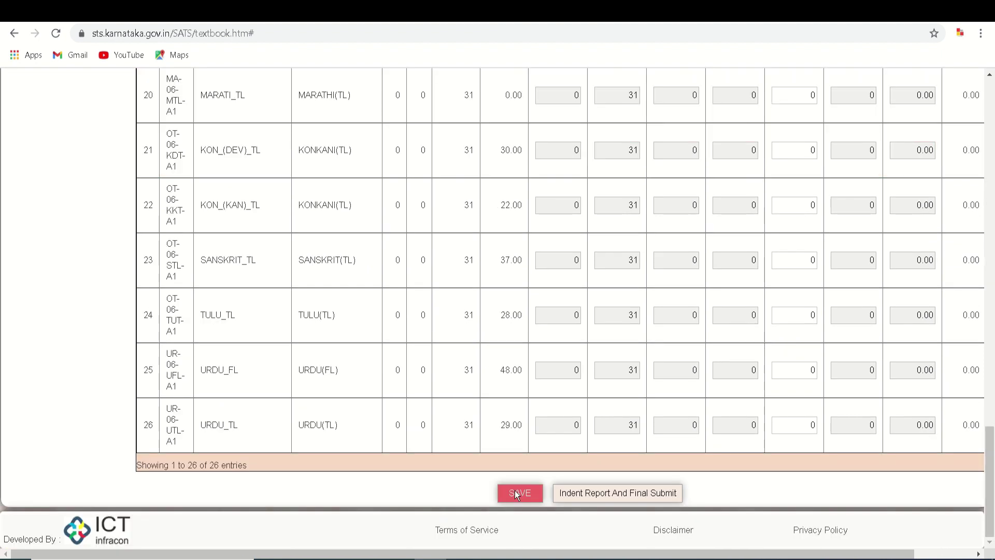
left_click(516, 490)
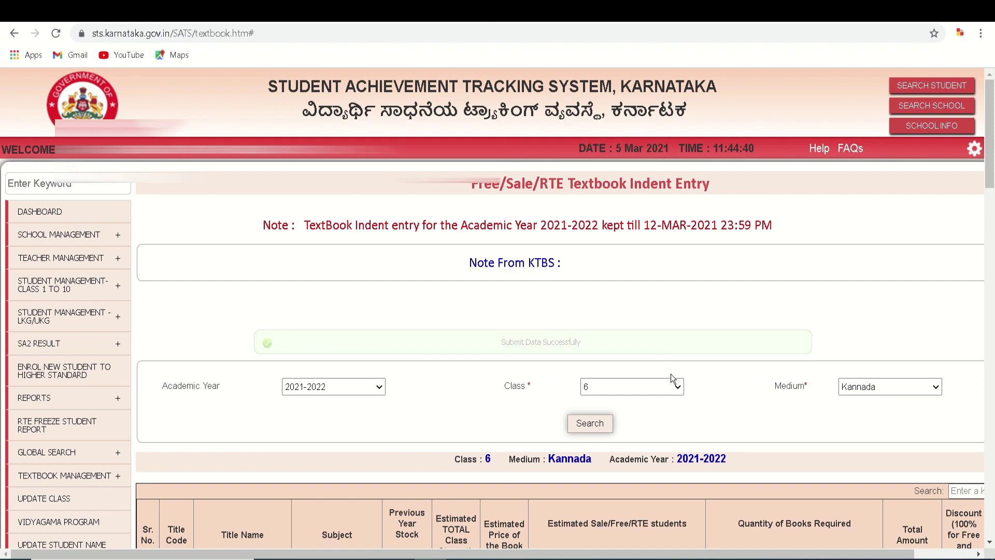
Load the Class 7 textbook list for Kannada medium, academic year 2021-2022
left_click(678, 388)
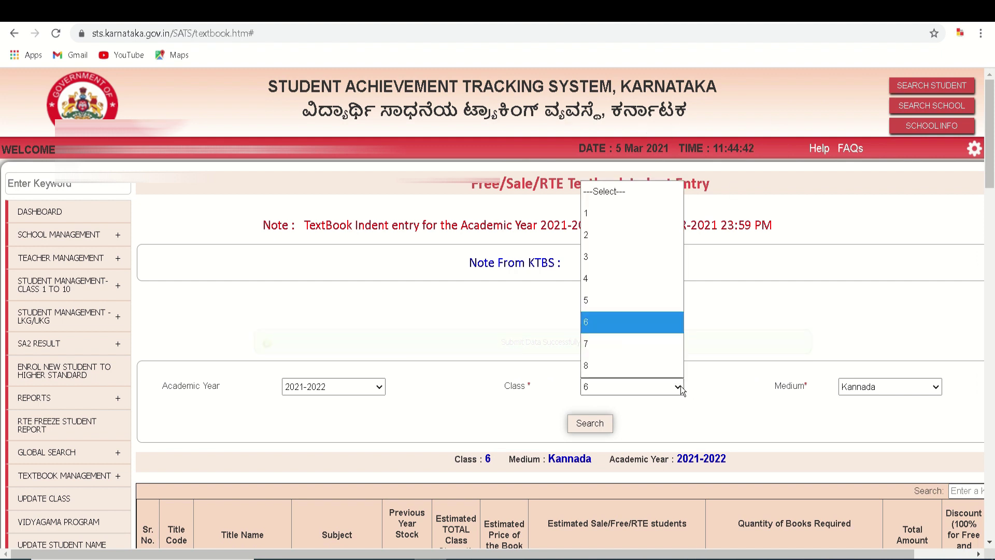
left_click(675, 344)
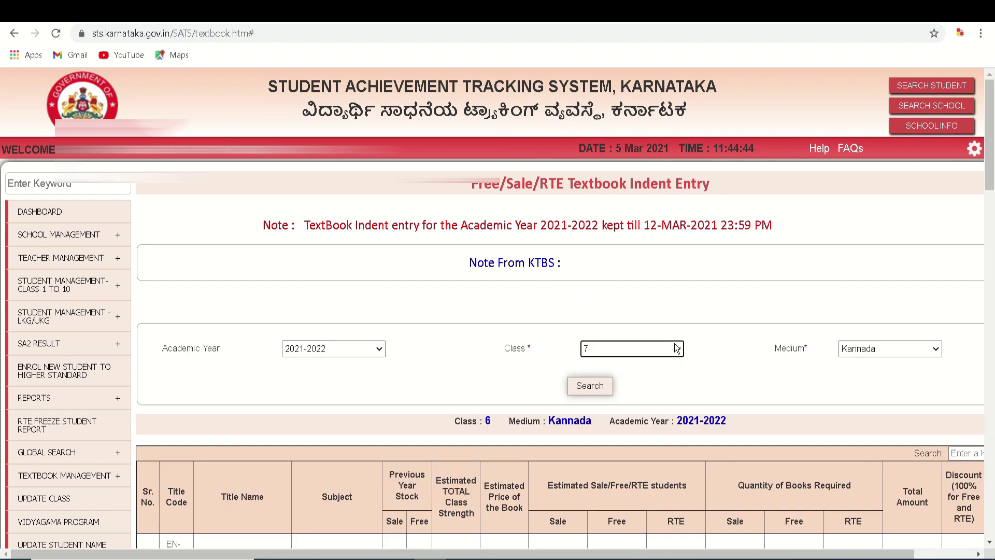
left_click(595, 387)
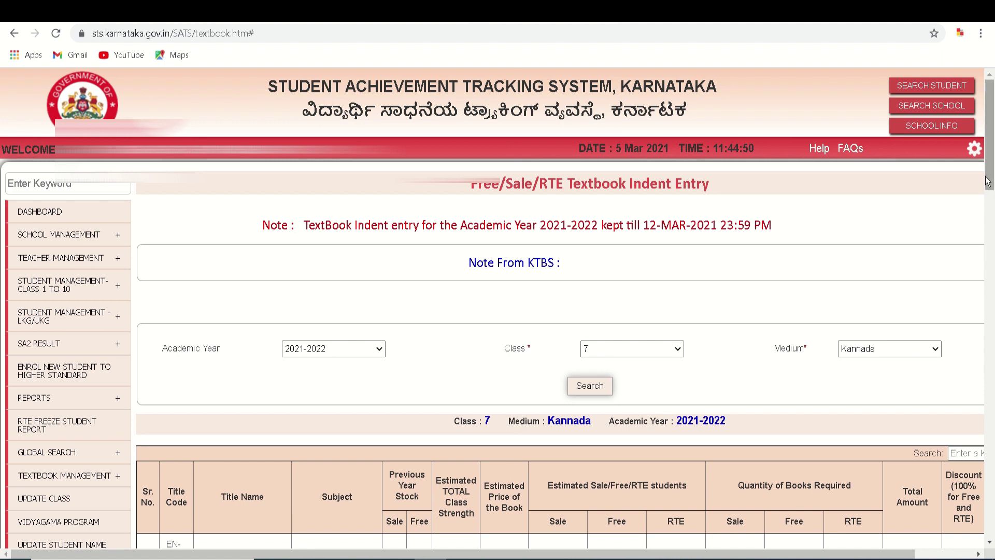
Set the required free book quantity to 35 for the Class 7 titles from ENGLISH_SL through KANNADA_FL, leaving ENGLISH_TL at 0
left_click_drag(990, 185, 989, 524)
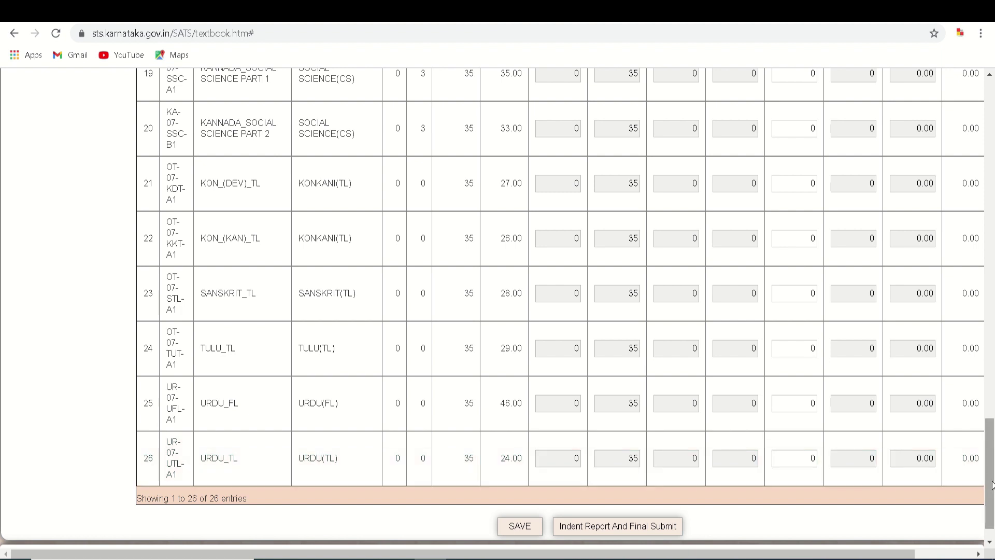
left_click_drag(992, 485, 992, 214)
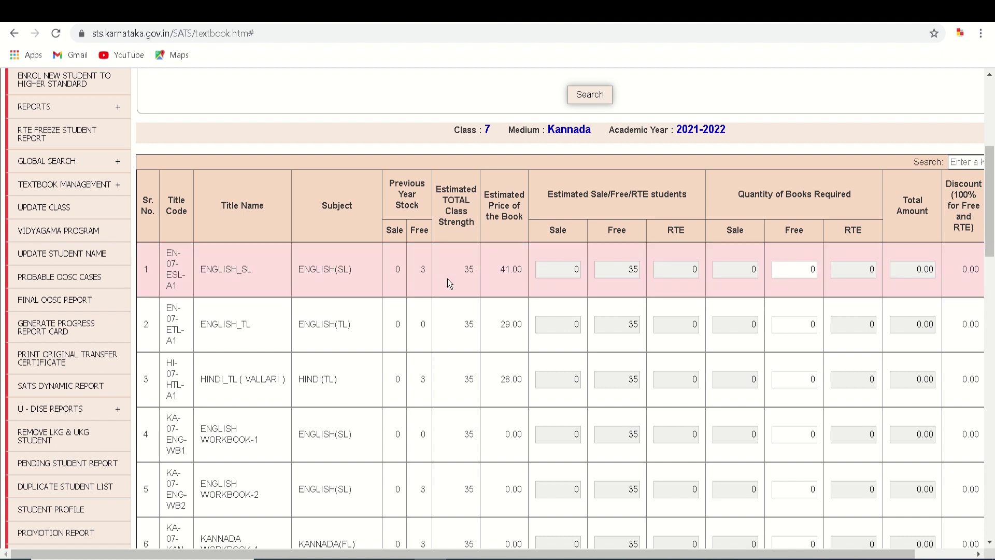
left_click(811, 270)
type("35")
left_click(811, 324)
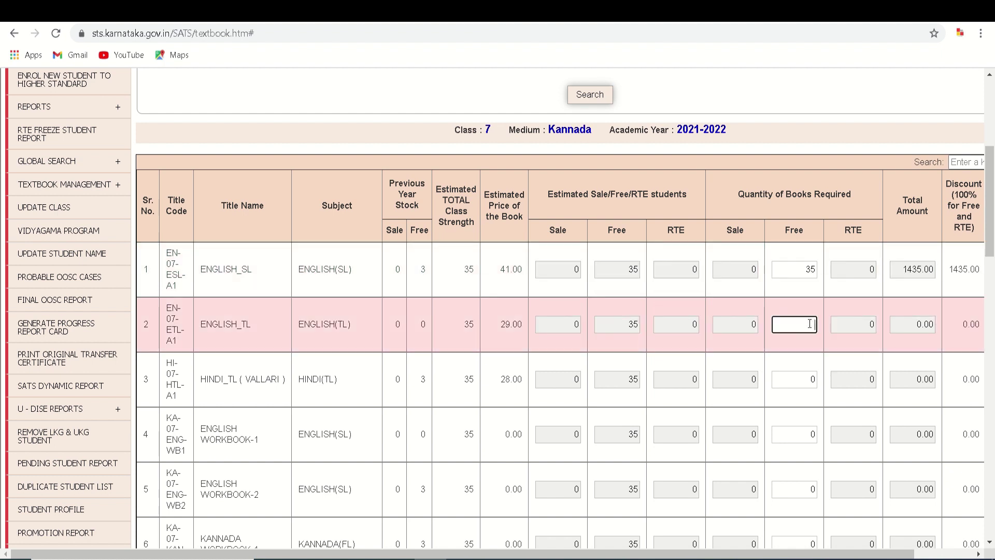
type("35")
left_click(814, 378)
key("BackSpace")
type("35")
left_click(814, 434)
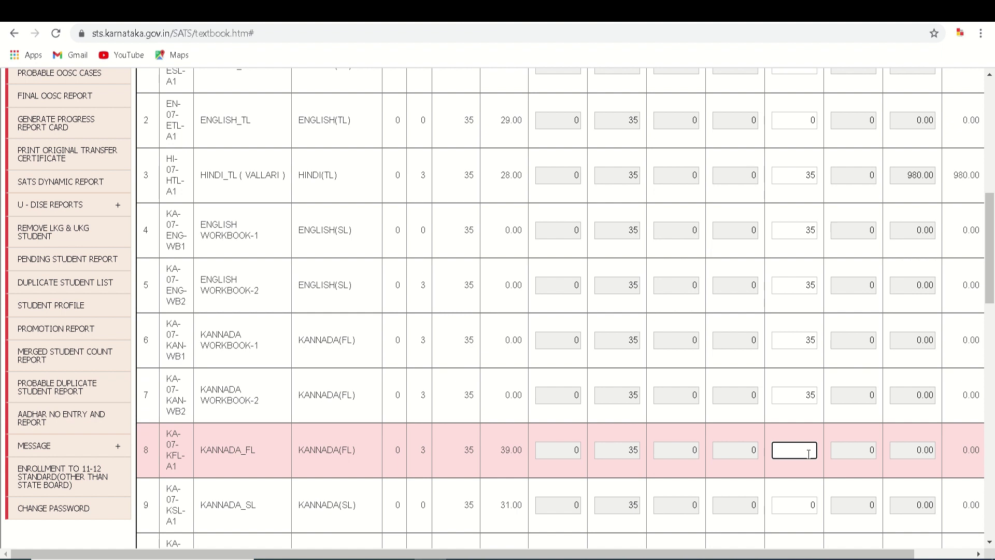
type("35")
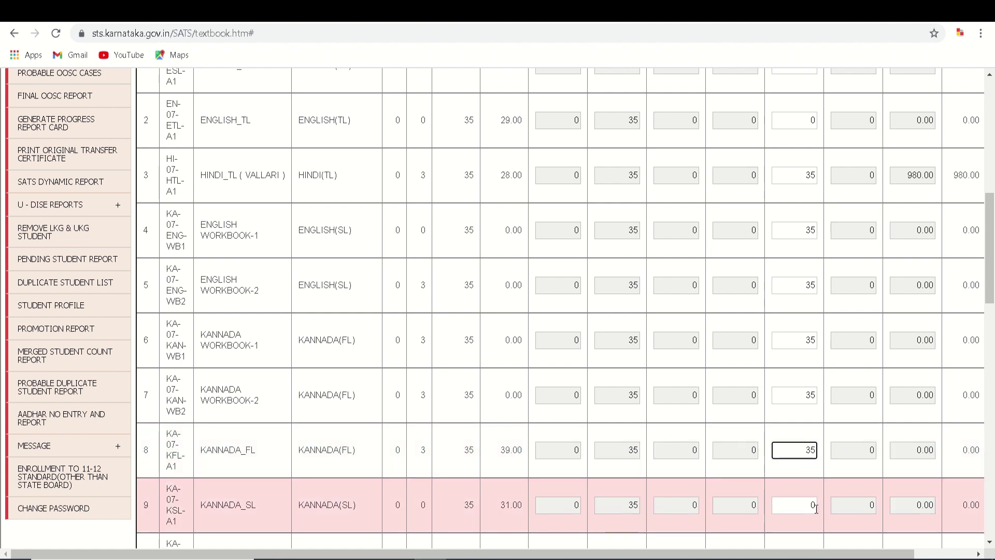
scroll(784, 449, "up", 3)
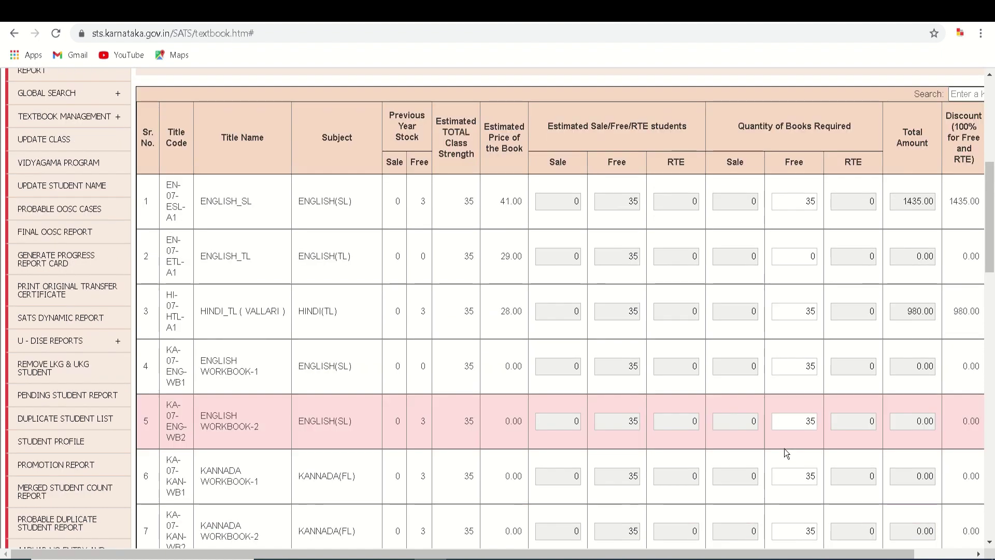